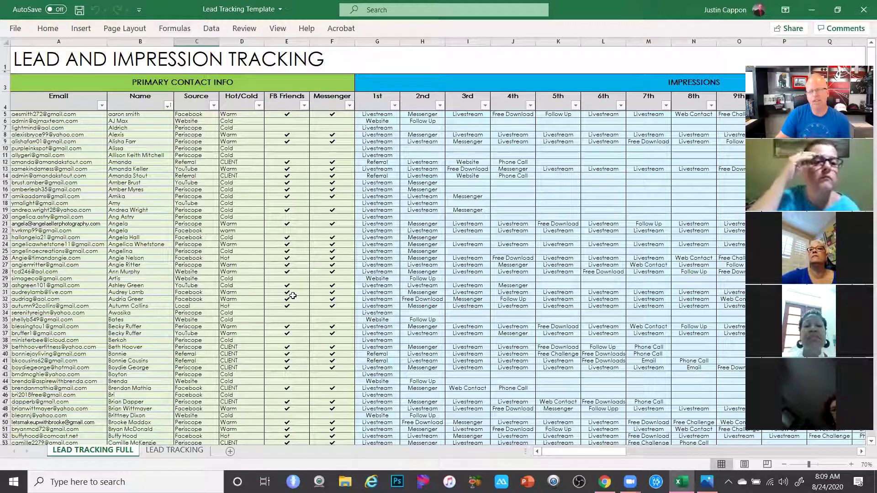
# Minimize Excel, close the follow-up slide image, and open Lead Tracking - Blank Template from the desktop
pyautogui.click(811, 9)
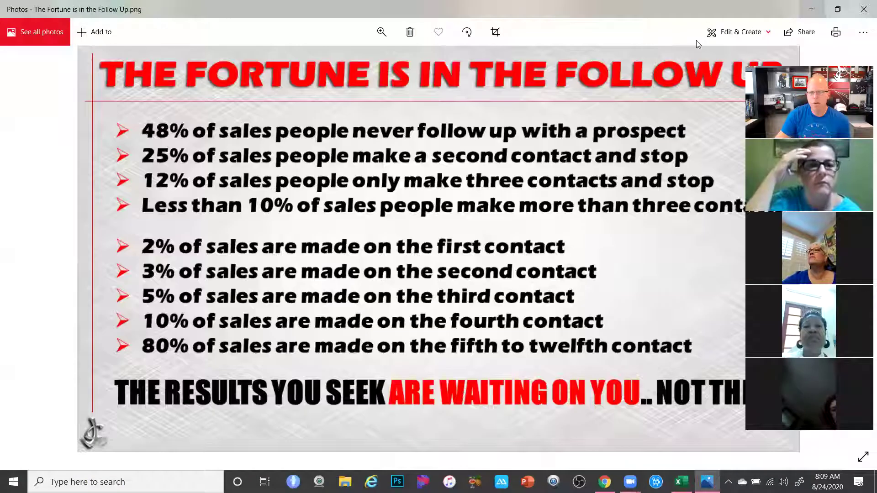
pyautogui.click(862, 9)
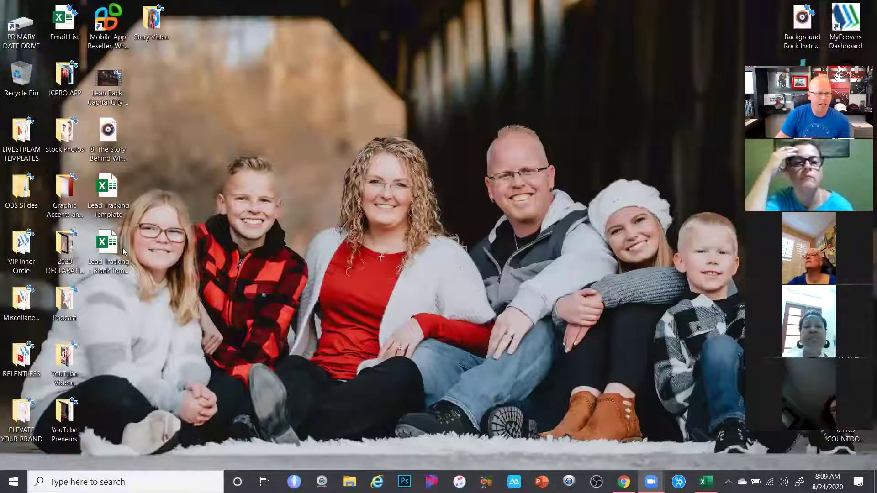
pyautogui.click(111, 258)
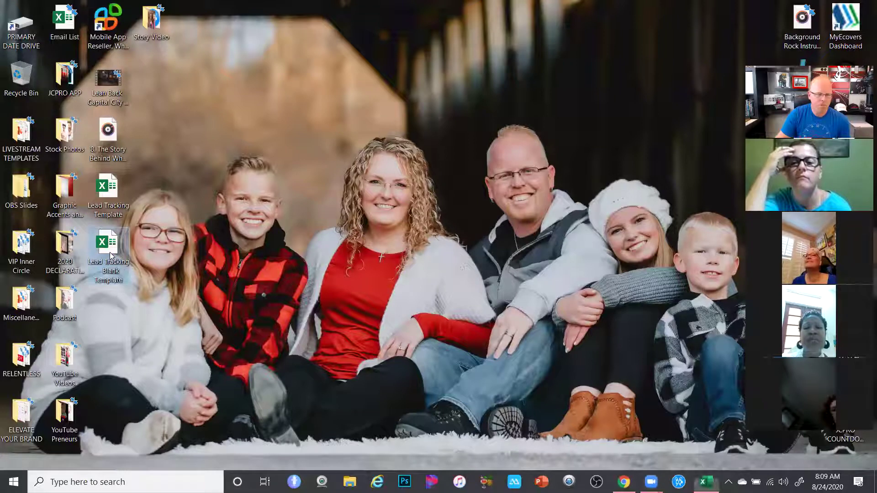
pyautogui.doubleClick(110, 256)
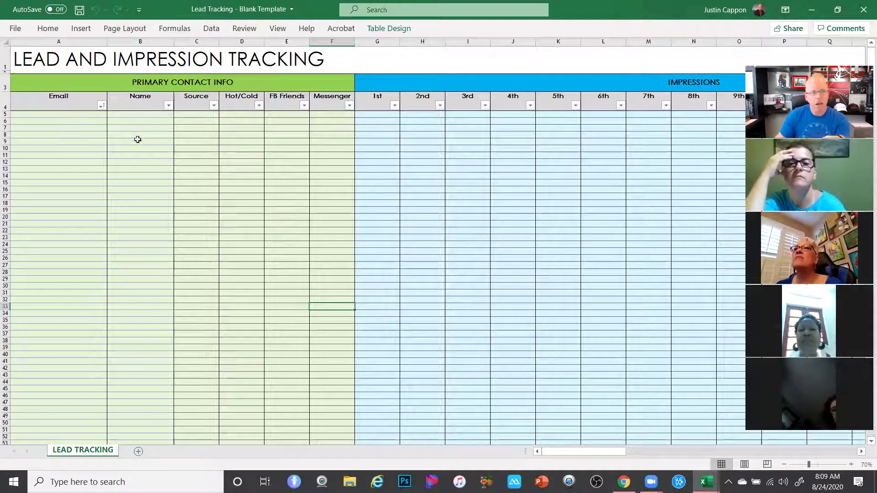
# Fill row 5 with a sample lead's name, Source YouTube and Hot/Cold status Cold
pyautogui.click(140, 114)
pyautogui.write('Jh')
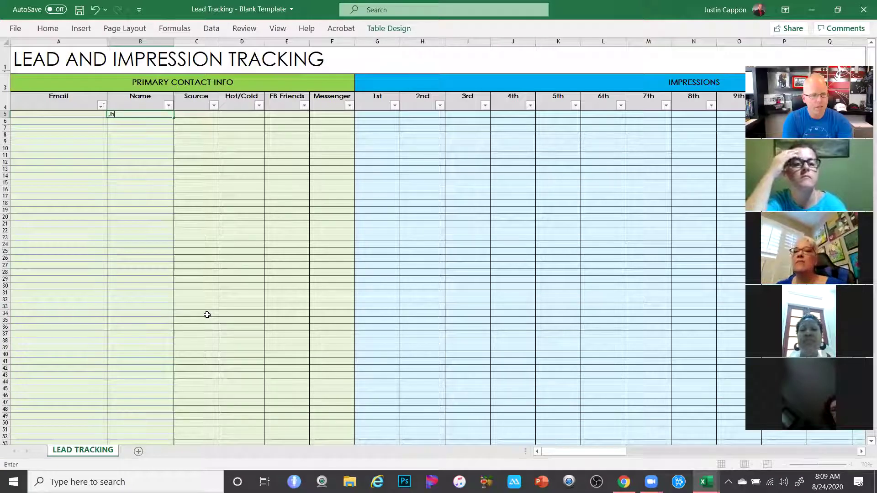
pyautogui.write('ohn Smith')
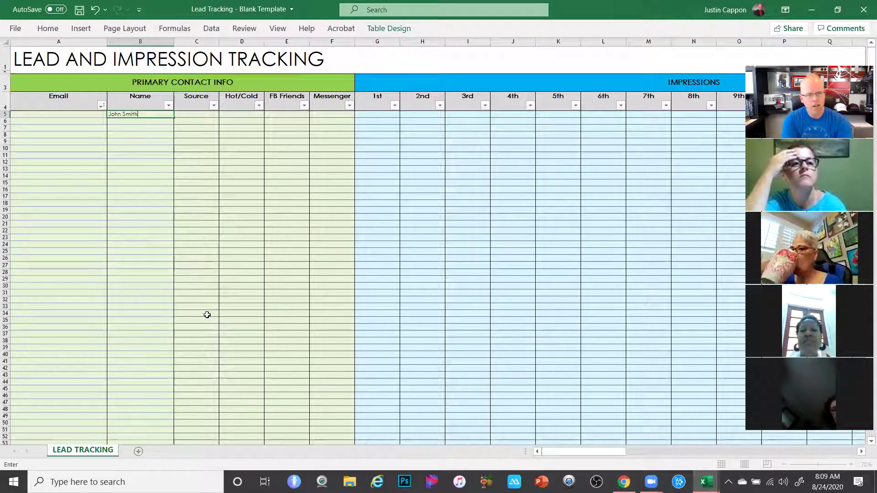
pyautogui.press('Tab')
pyautogui.write('YouTube')
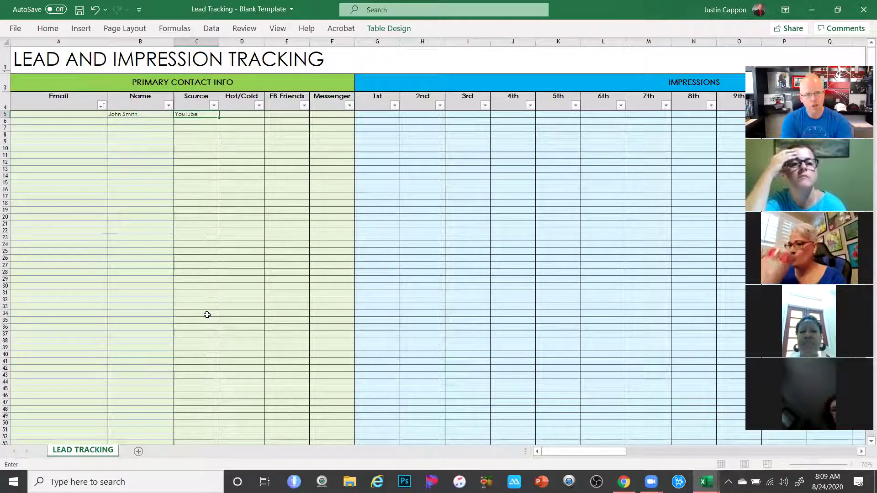
pyautogui.press('Tab')
pyautogui.write('Cold')
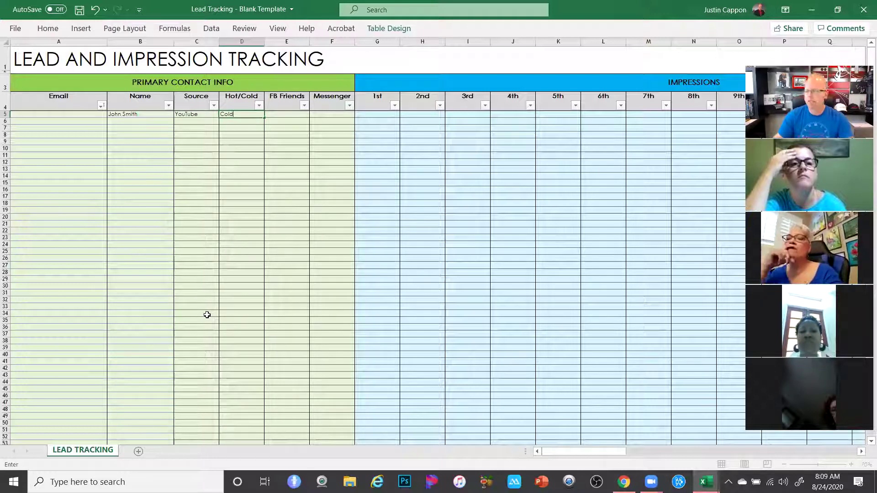
pyautogui.click(200, 382)
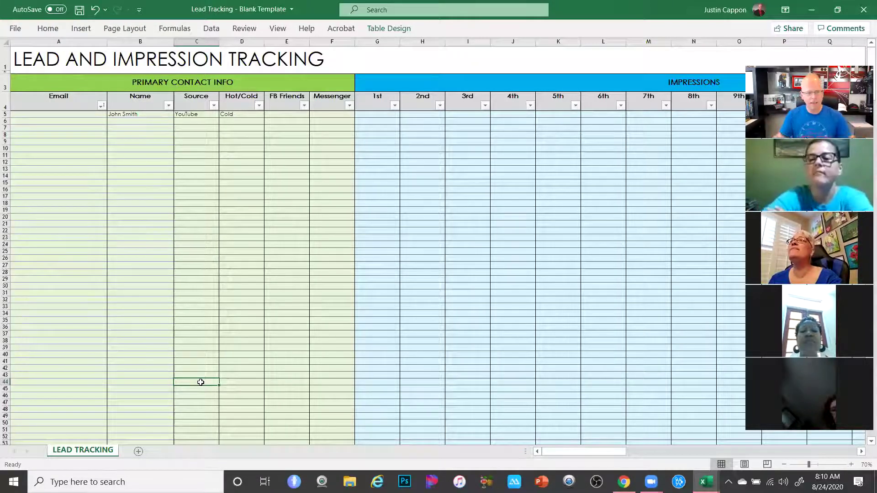
# Replace the lead name in B5 with a different contact's name
pyautogui.click(122, 114)
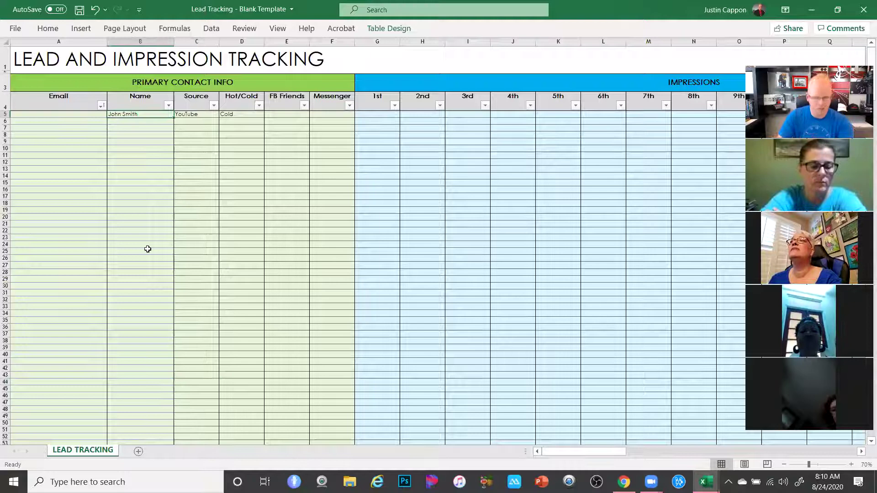
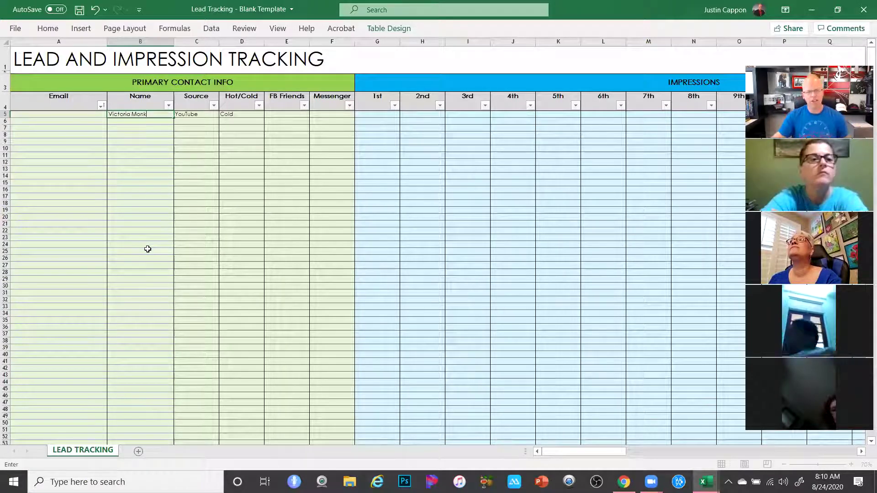
pyautogui.click(148, 249)
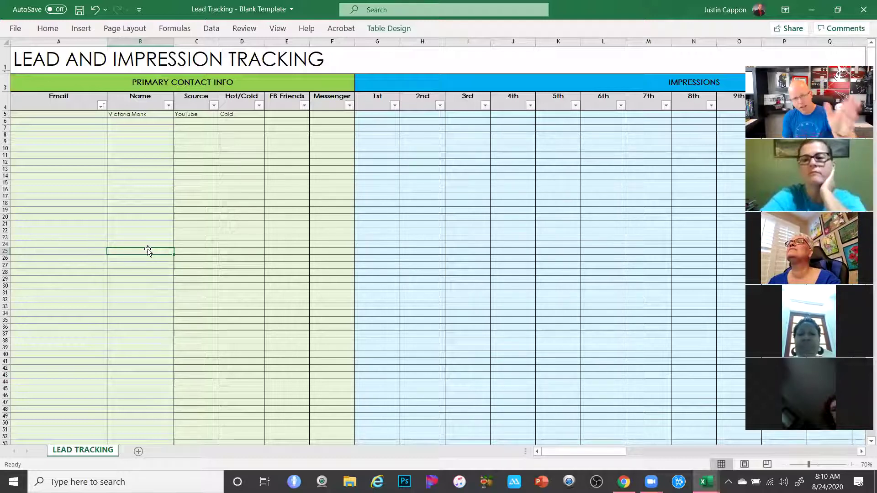
pyautogui.click(239, 114)
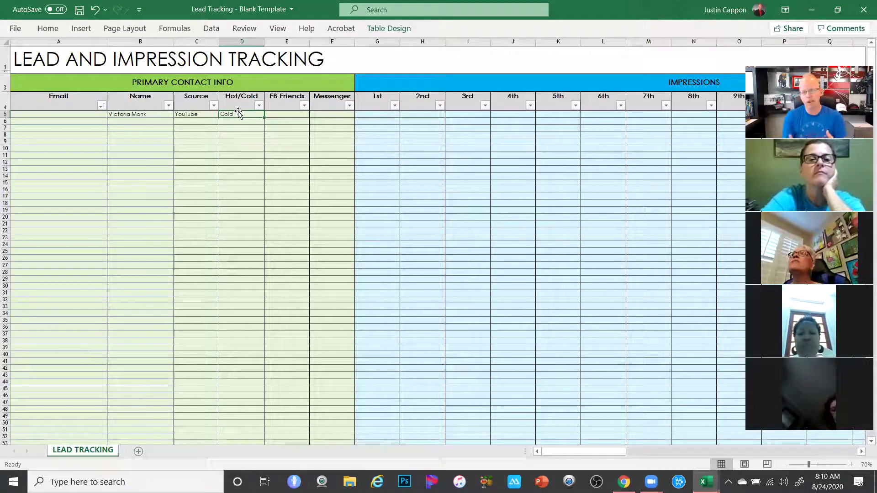
pyautogui.click(215, 211)
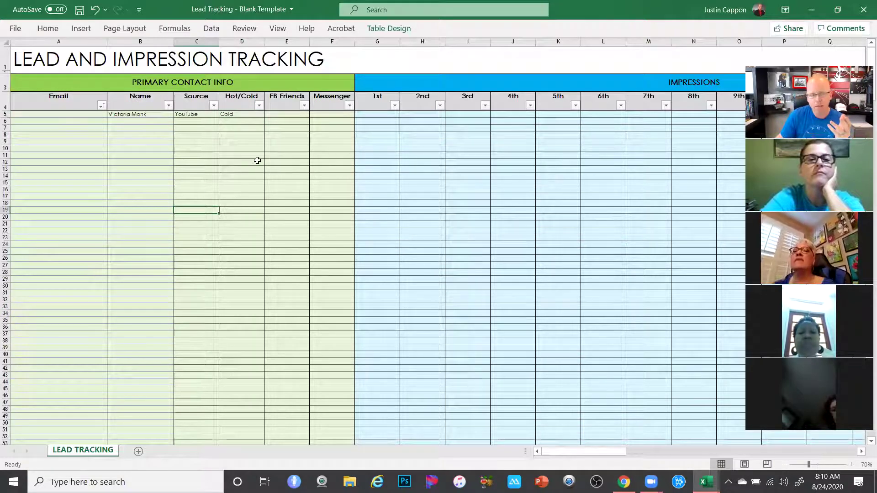
pyautogui.click(282, 115)
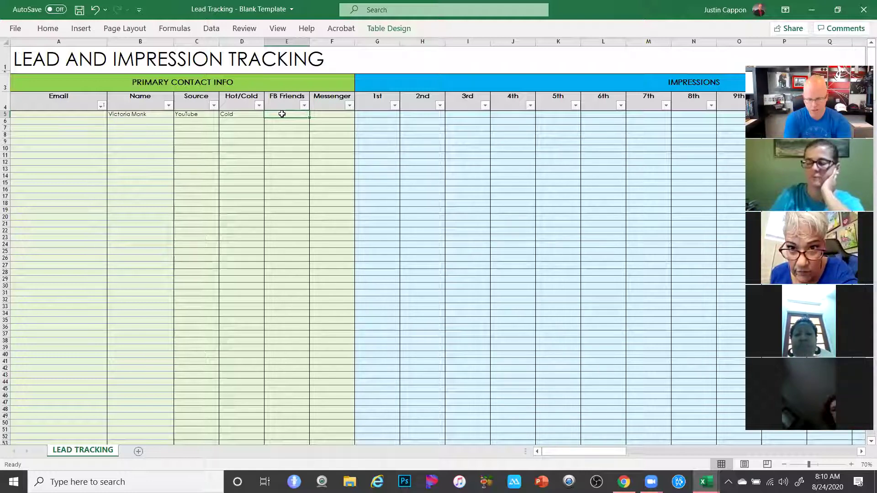
# Enter Yes in both FB Friends (E5) and Messenger (F5)
pyautogui.write('Yes')
pyautogui.click(290, 148)
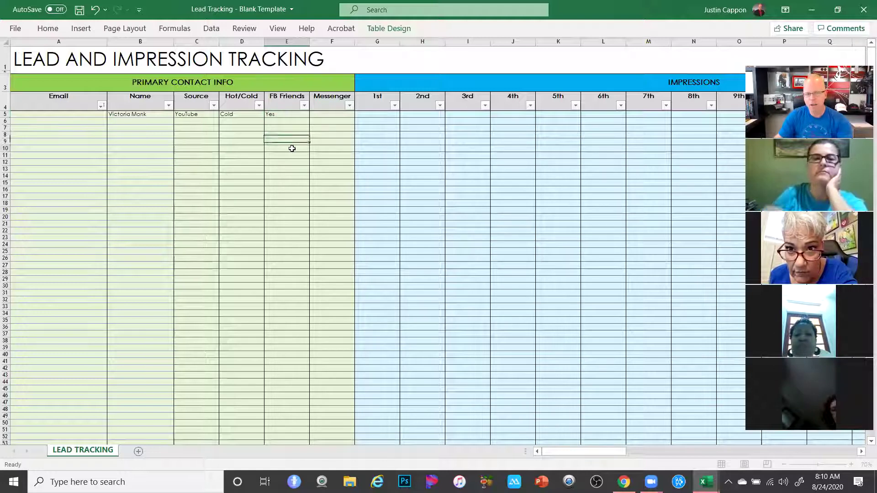
pyautogui.click(286, 114)
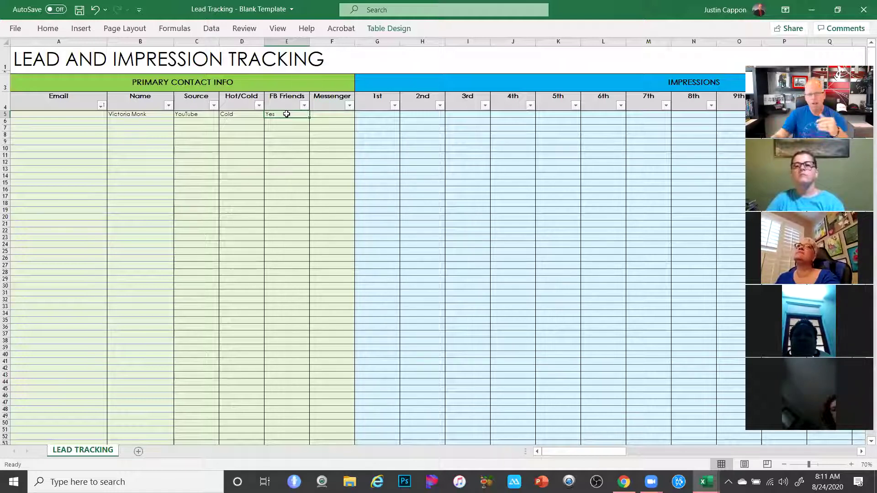
pyautogui.click(329, 114)
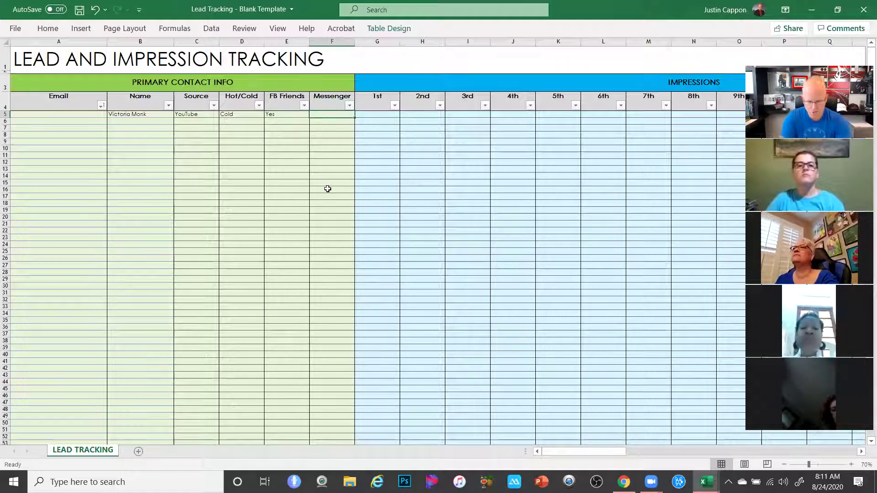
pyautogui.write('Yes')
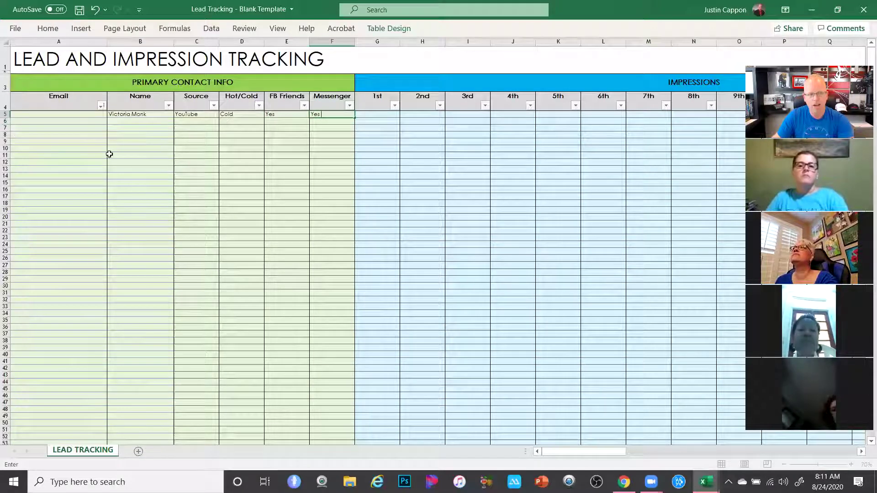
# Highlight the headings and the completed lead row B5:F5 to show the entry
pyautogui.moveTo(84, 85); pyautogui.dragTo(325, 114)
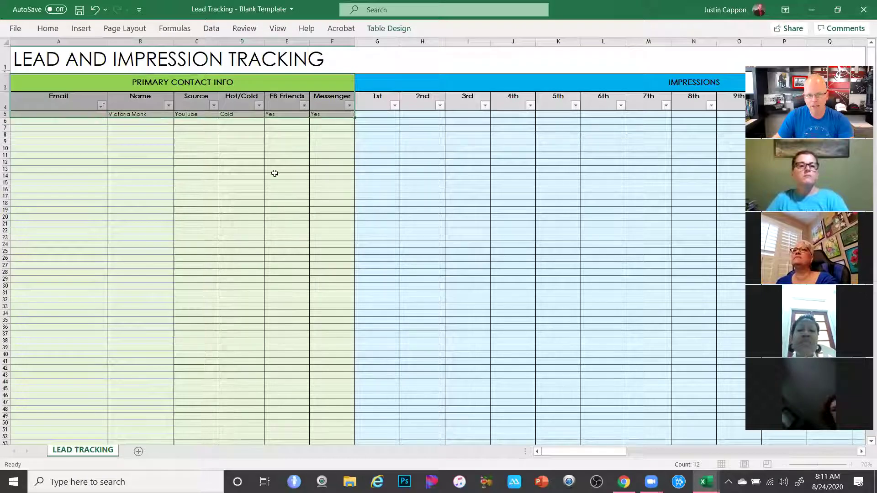
pyautogui.click(242, 202)
pyautogui.click(129, 115)
pyautogui.moveTo(205, 116); pyautogui.dragTo(350, 115)
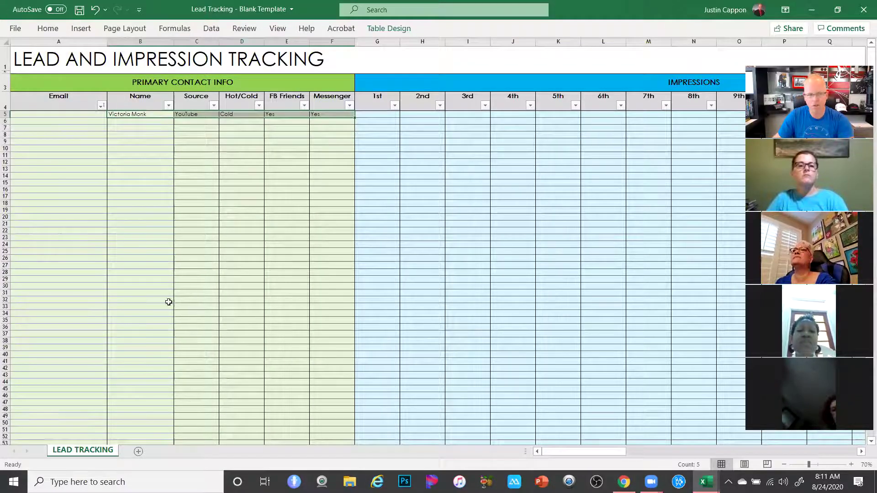
pyautogui.click(48, 114)
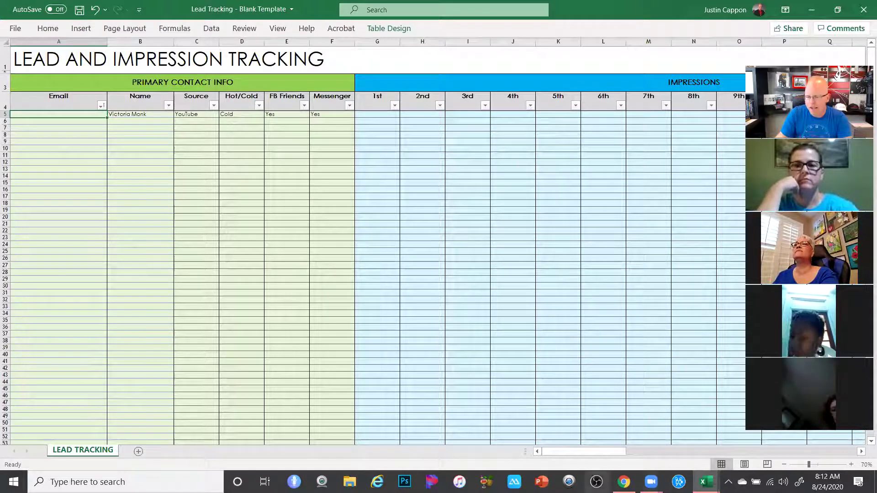
# Switch to the filled Lead Tracking Template workbook and follow the e-mail link in A35 in Chrome
pyautogui.click(705, 482)
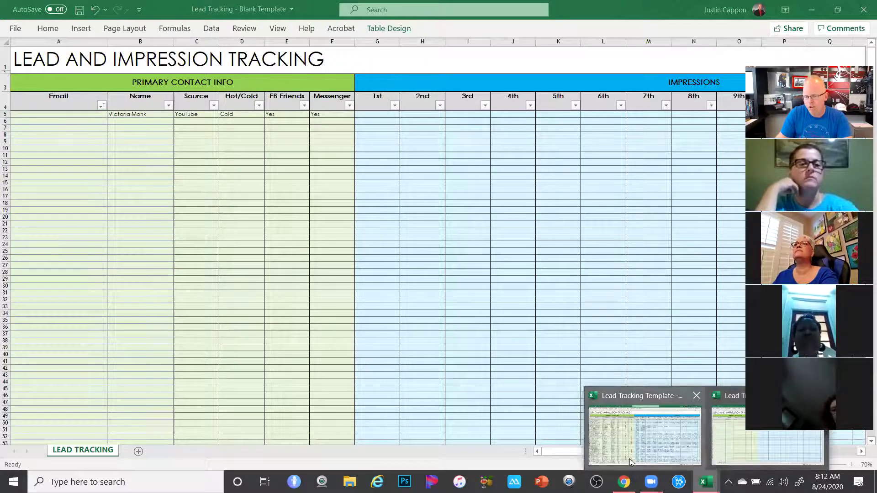
pyautogui.click(629, 458)
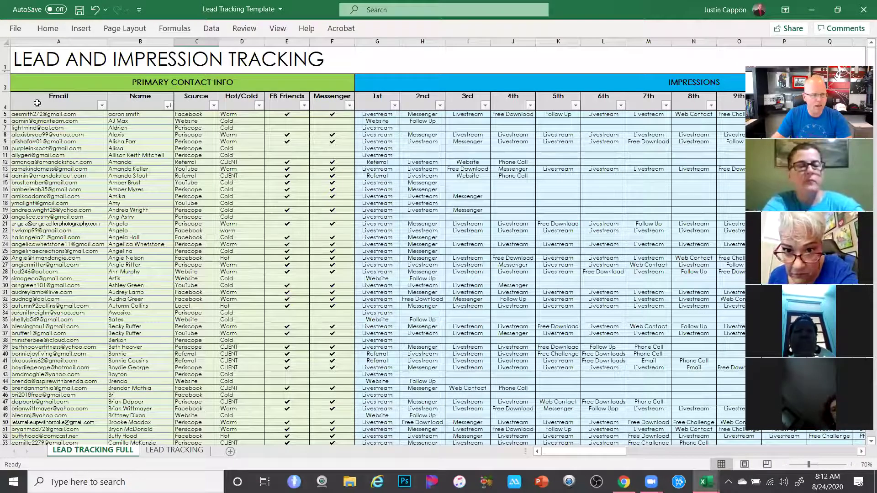
pyautogui.click(28, 321)
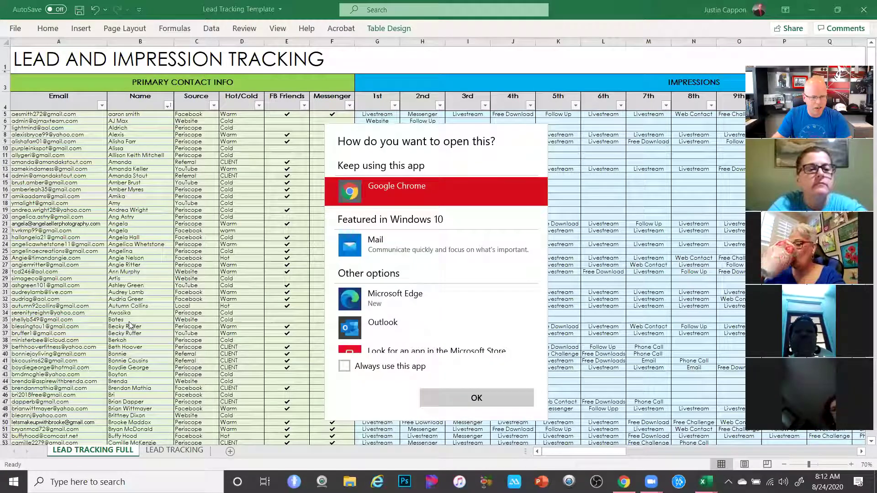
pyautogui.click(502, 404)
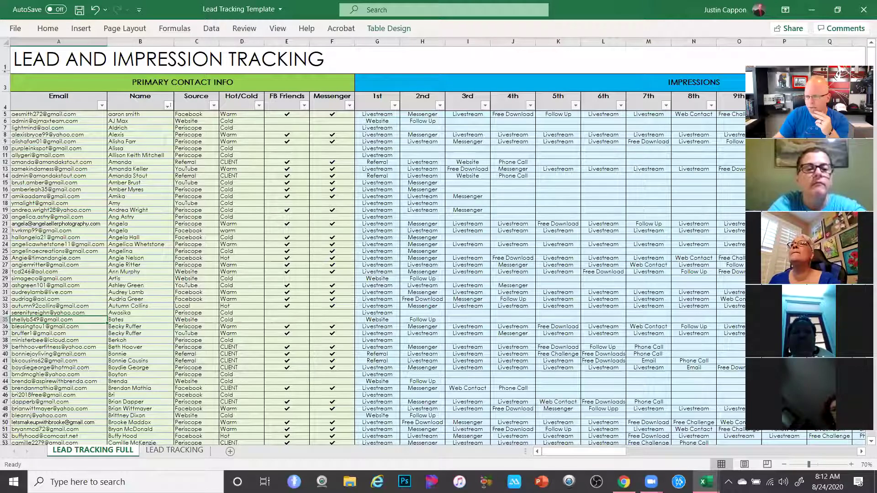
# Scroll through the LEAD TRACKING FULL lead list and back up to the top
pyautogui.scroll(-20, 844, 187)
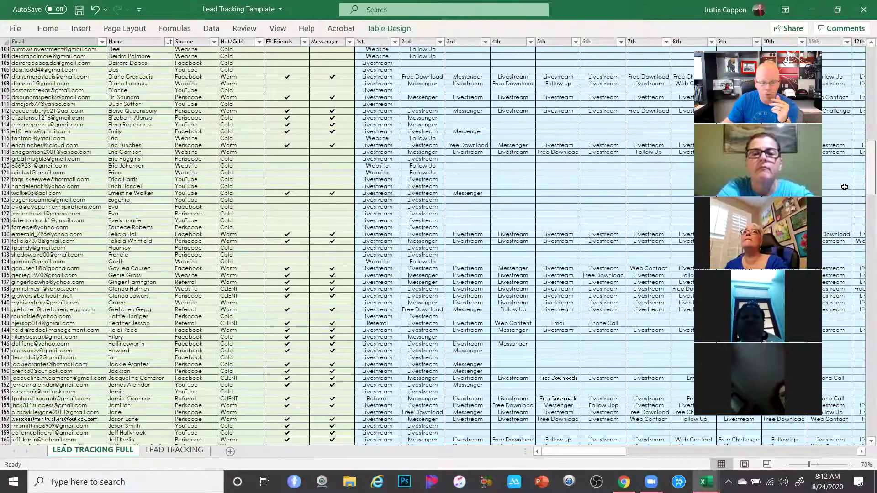
pyautogui.scroll(1, 386, 145)
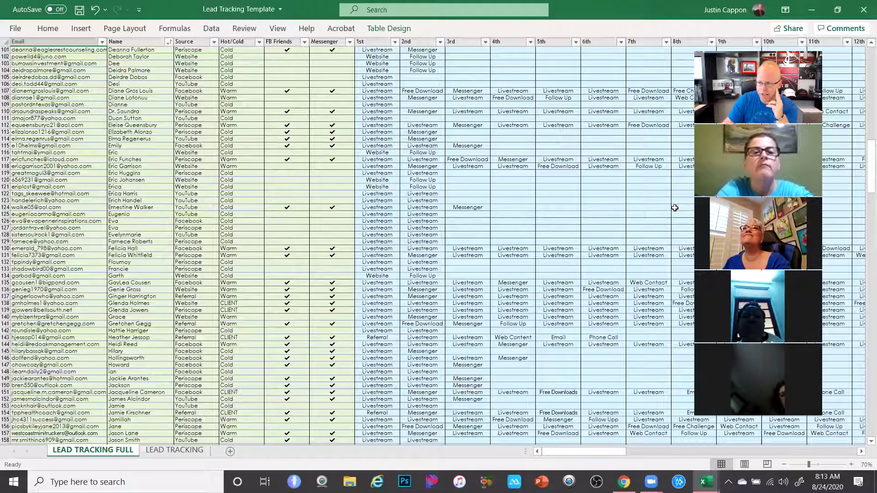
pyautogui.moveTo(870, 169); pyautogui.dragTo(861, 400)
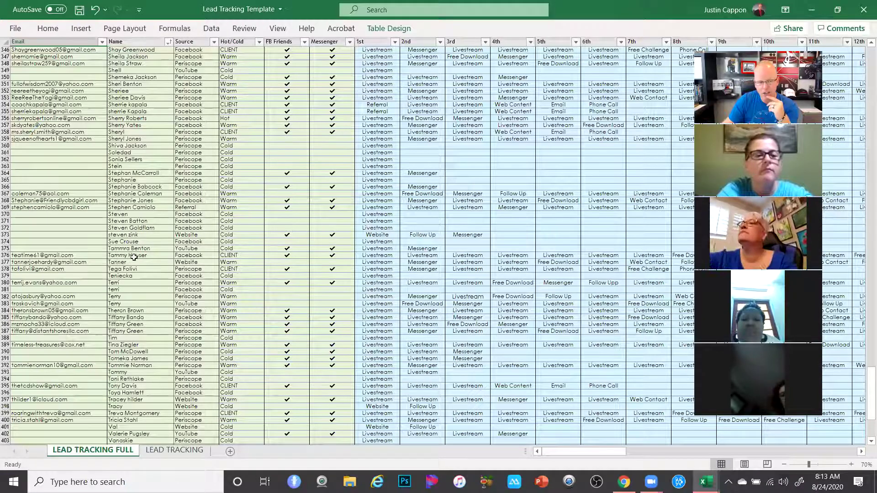
pyautogui.click(58, 235)
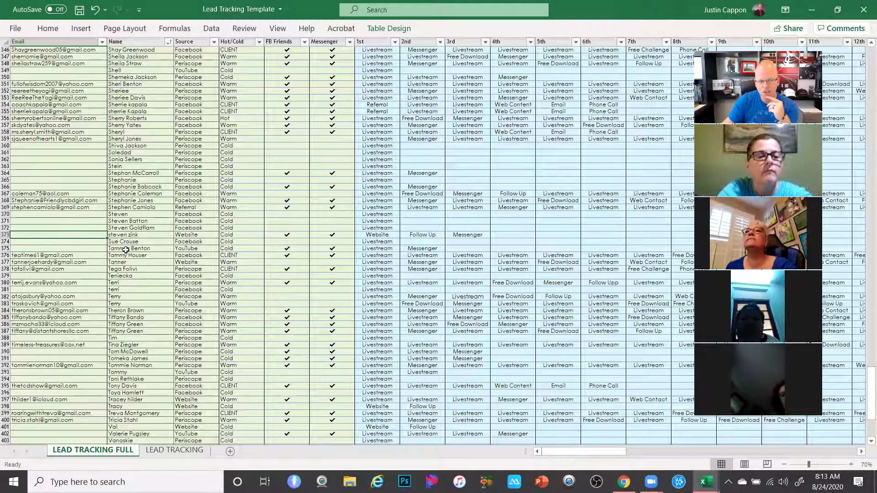
pyautogui.scroll(2, 105, 347)
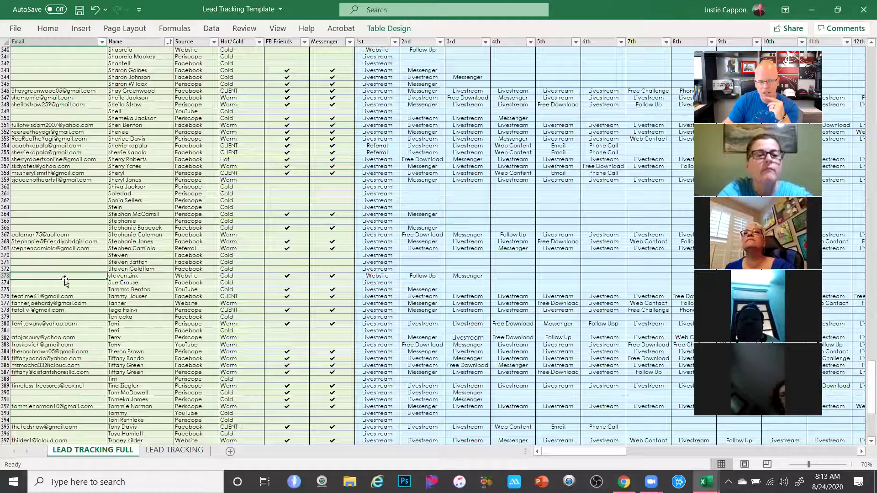
pyautogui.scroll(9, 171, 304)
pyautogui.scroll(20, 171, 304)
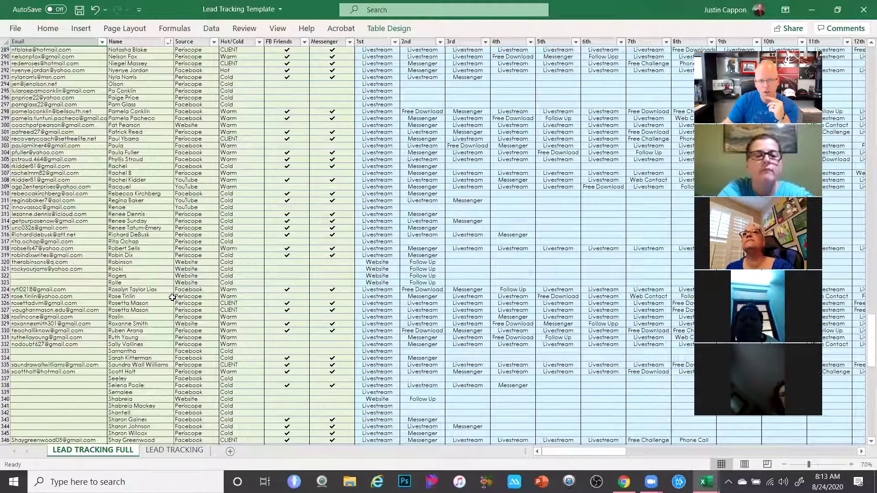
pyautogui.scroll(20, 182, 279)
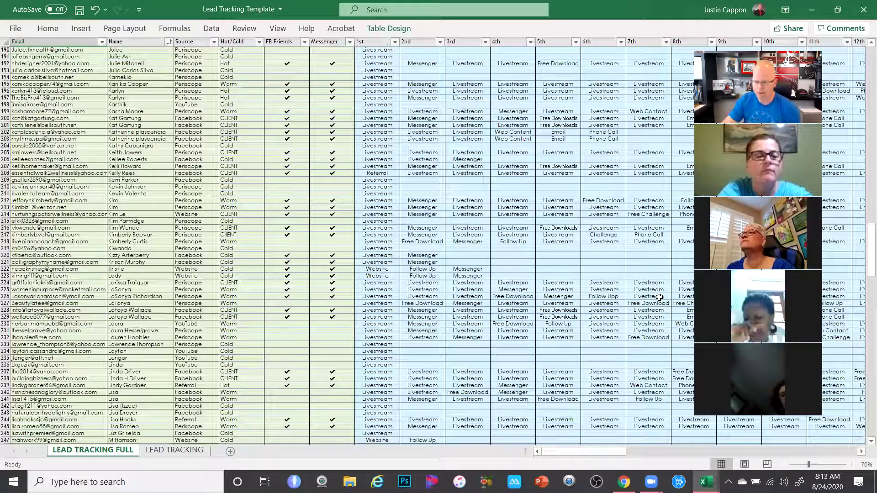
pyautogui.moveTo(706, 481)
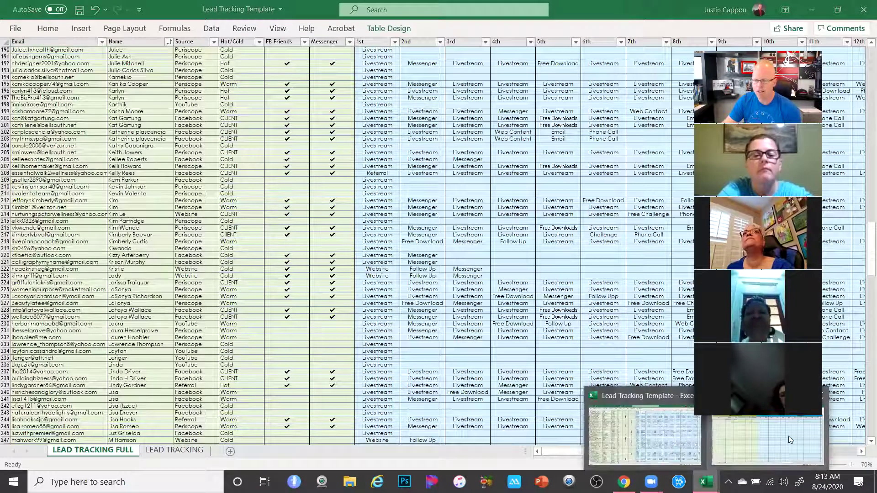
pyautogui.click(788, 436)
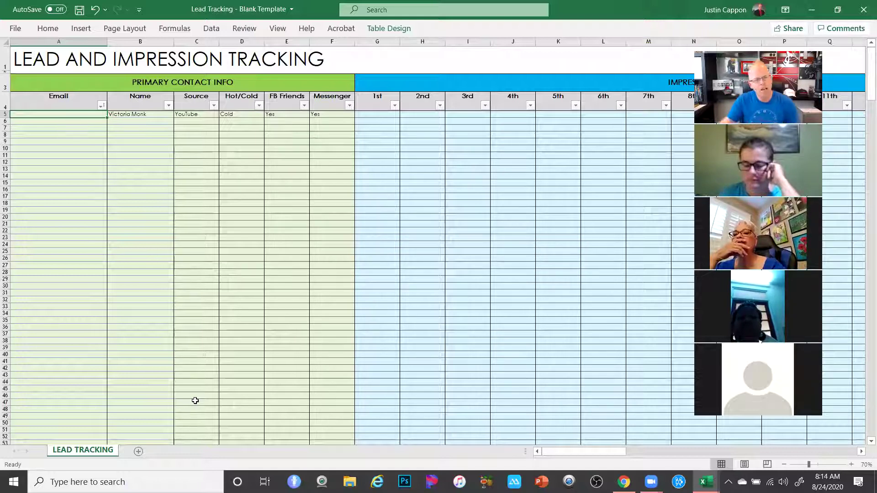
pyautogui.click(131, 115)
pyautogui.moveTo(131, 114); pyautogui.dragTo(324, 119)
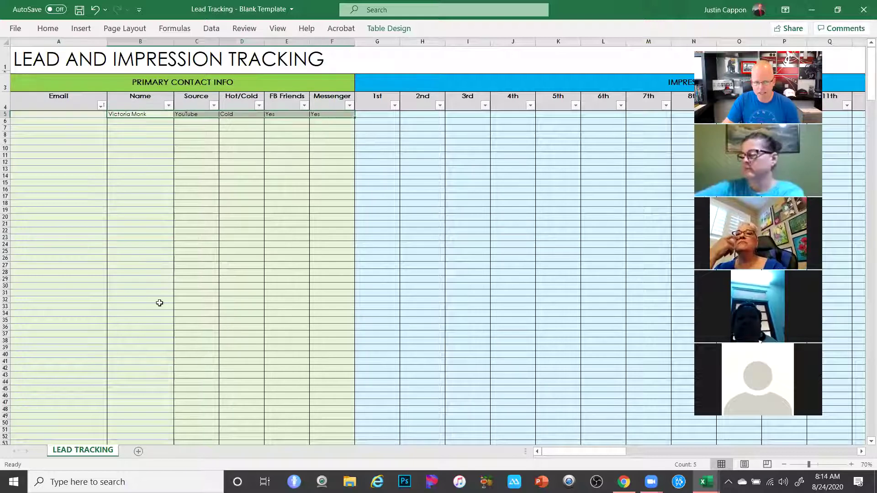
pyautogui.click(166, 163)
pyautogui.click(289, 113)
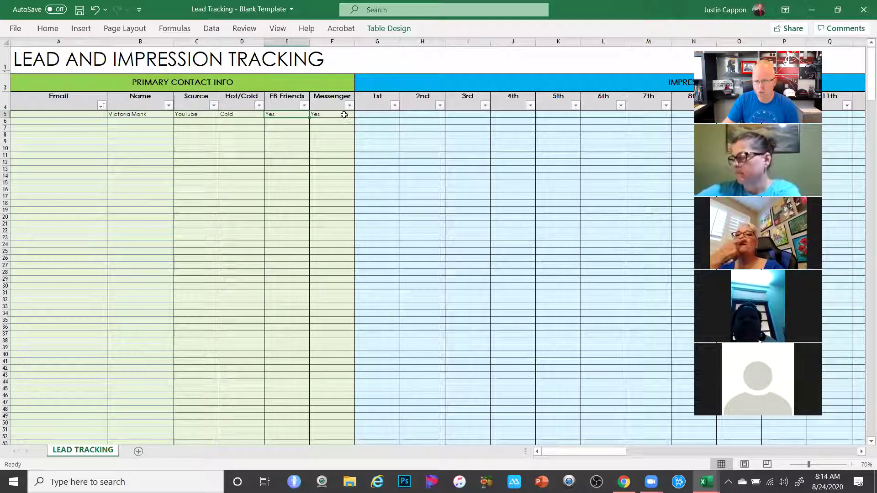
pyautogui.click(342, 115)
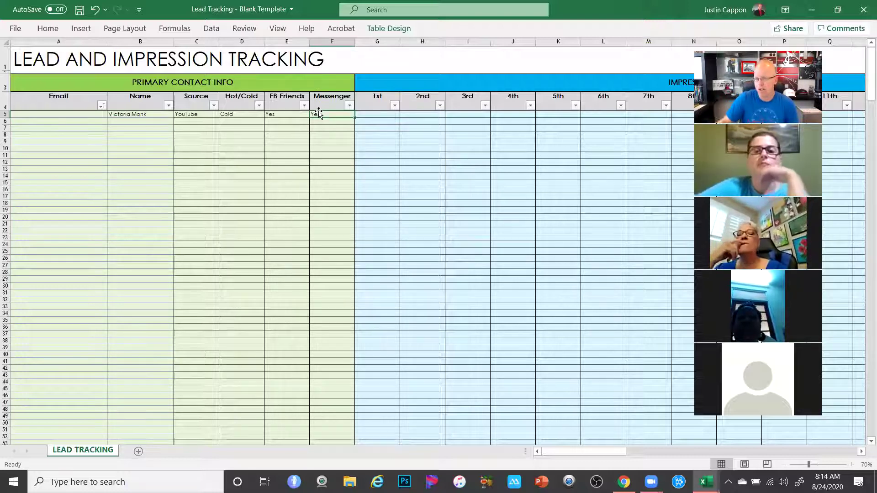
# Enter Livestream in G5 as the 1st impression and Messenger in H5 as the 2nd
pyautogui.click(371, 114)
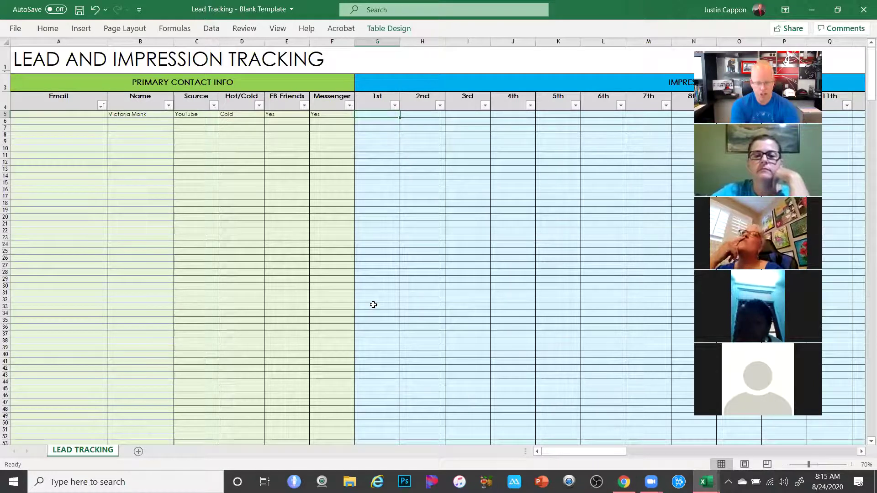
pyautogui.write('Live')
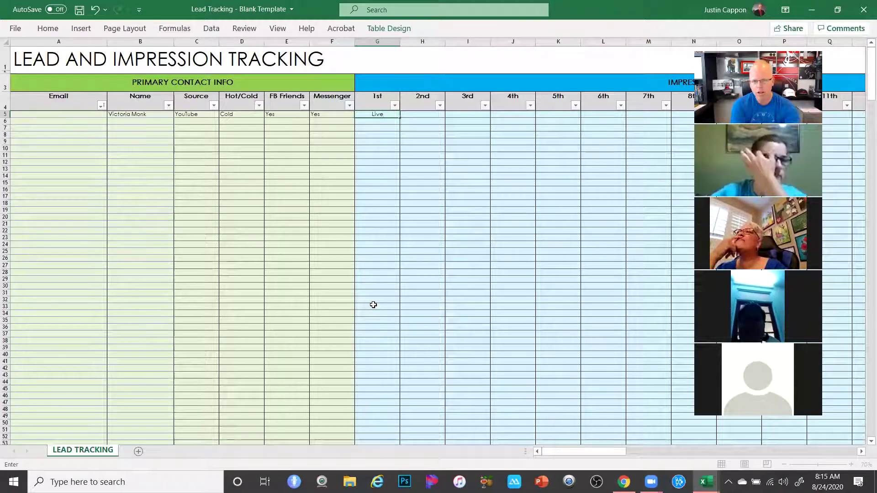
pyautogui.write('stream')
pyautogui.press('Tab')
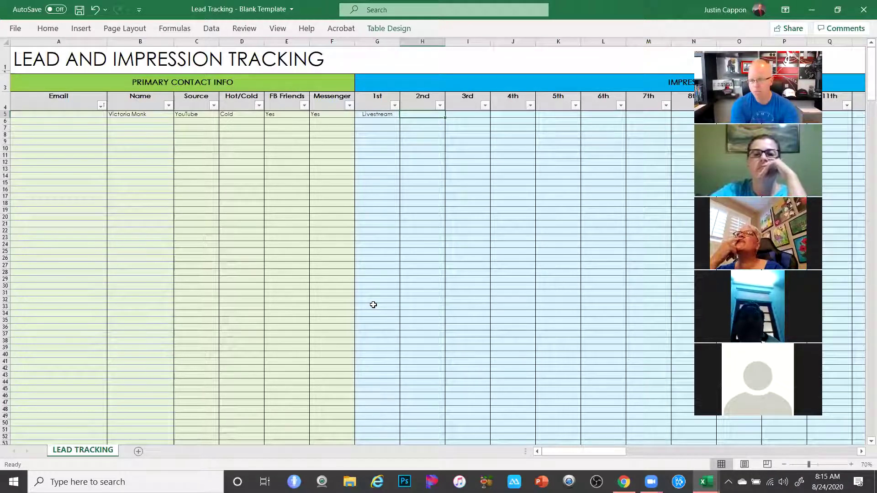
pyautogui.write('Messenger')
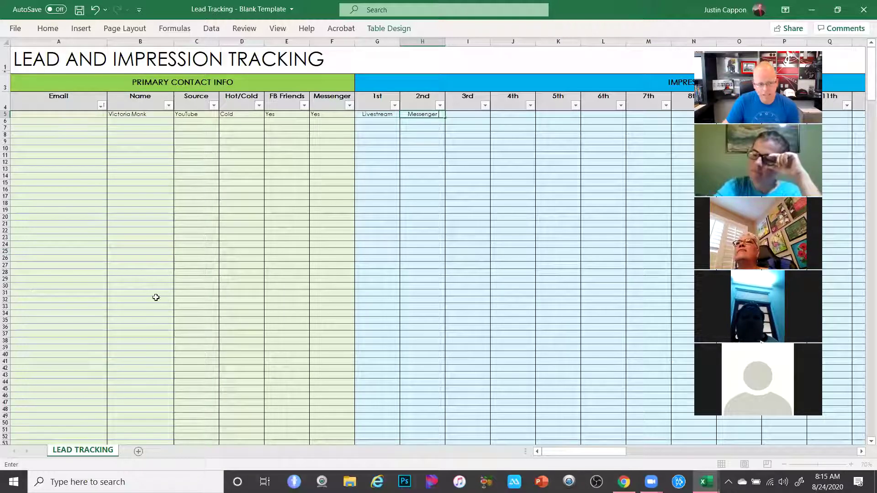
pyautogui.click(119, 115)
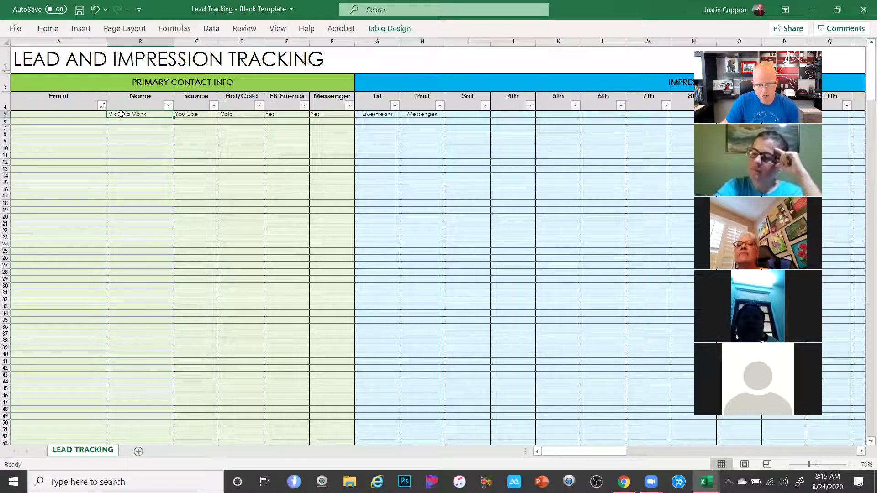
pyautogui.click(190, 114)
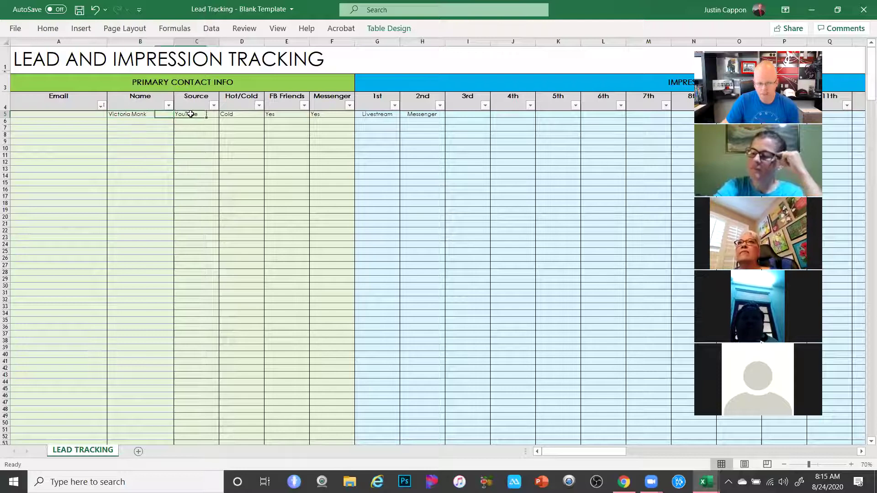
pyautogui.click(235, 114)
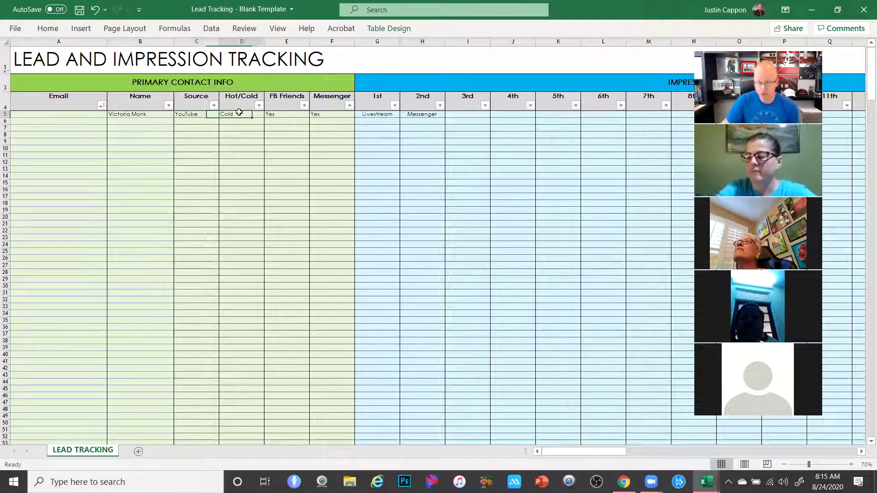
pyautogui.click(288, 116)
pyautogui.click(322, 115)
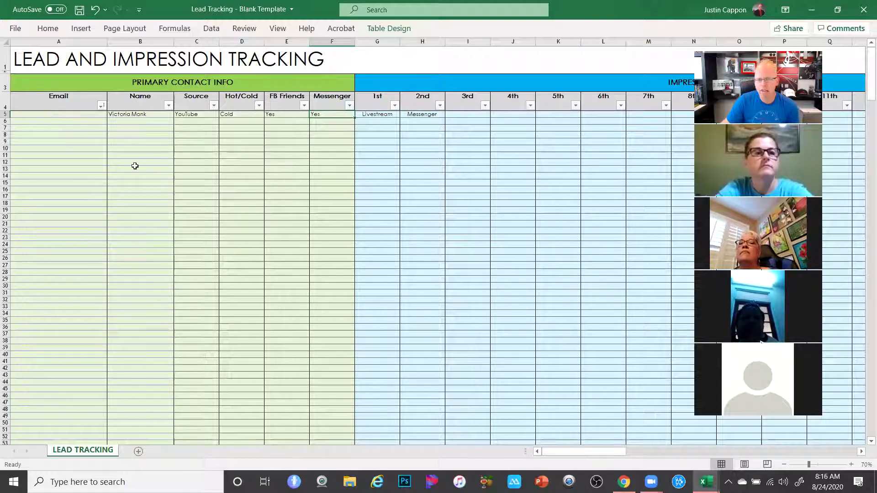
pyautogui.click(389, 114)
pyautogui.click(425, 113)
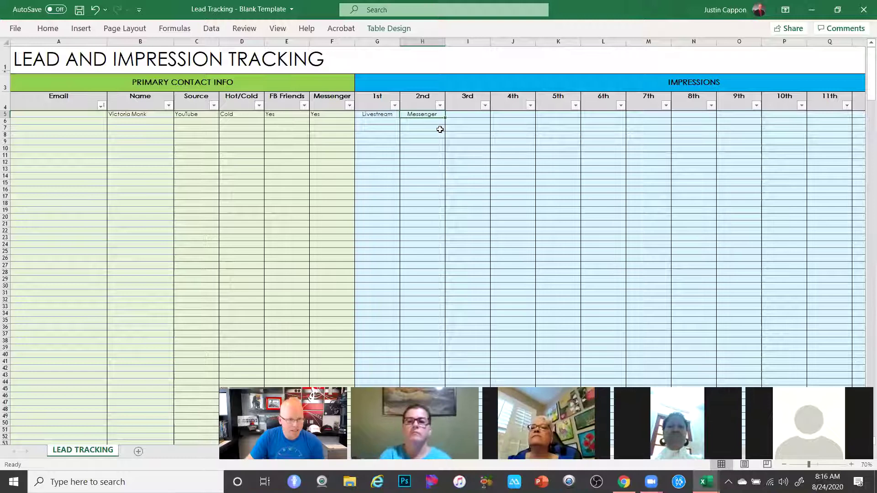
# Enter Livestream as the sample lead's 3rd impression
pyautogui.click(475, 115)
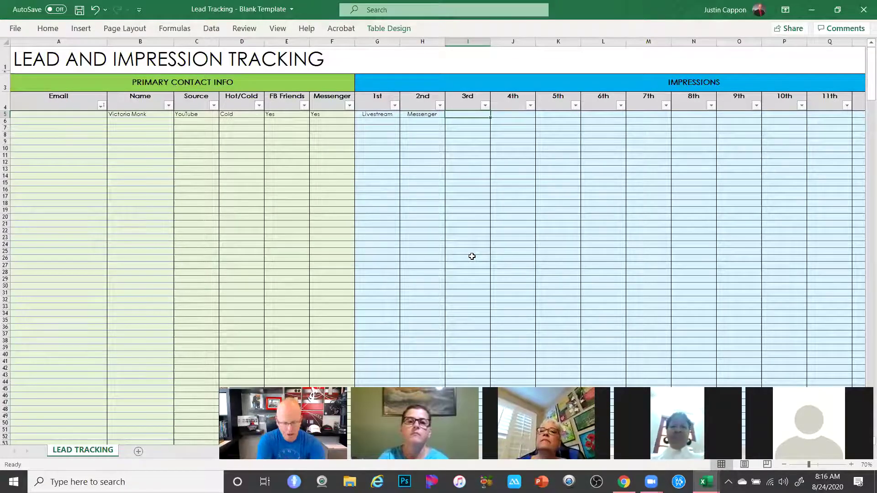
pyautogui.write('Livestream')
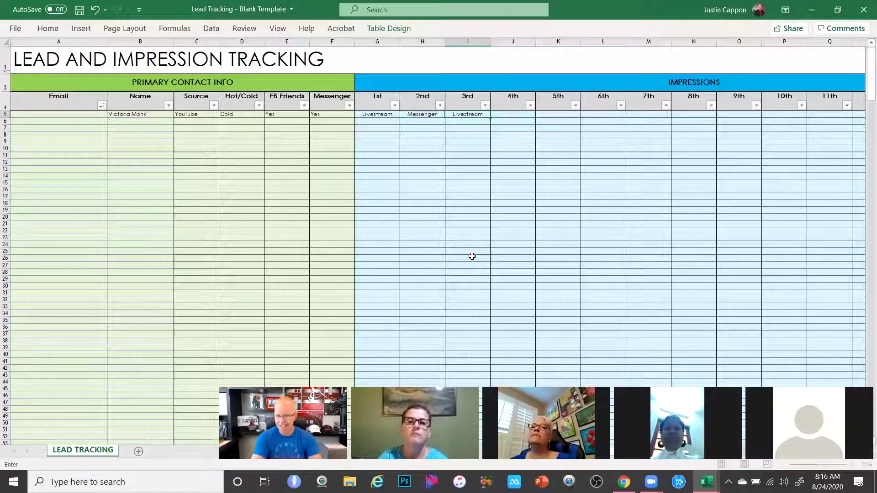
pyautogui.press('Tab')
pyautogui.click(477, 154)
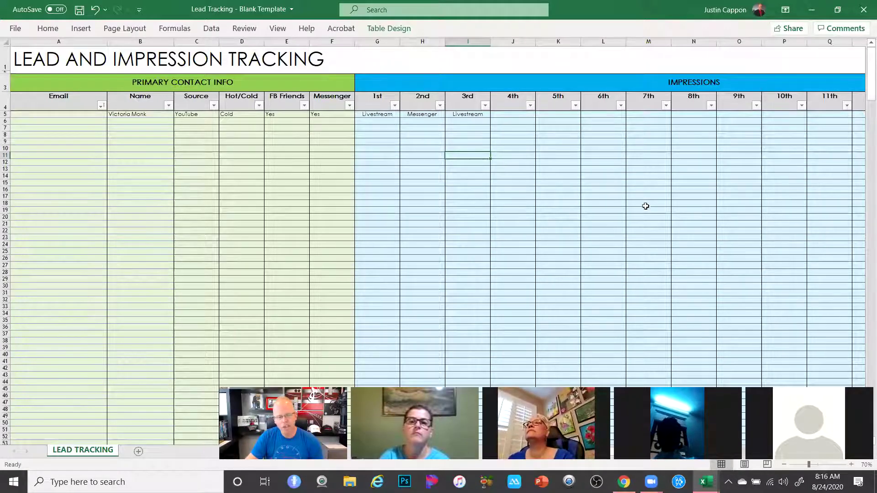
# Add Free Download and 7-day challenge as the 4th and 5th impressions
pyautogui.click(515, 115)
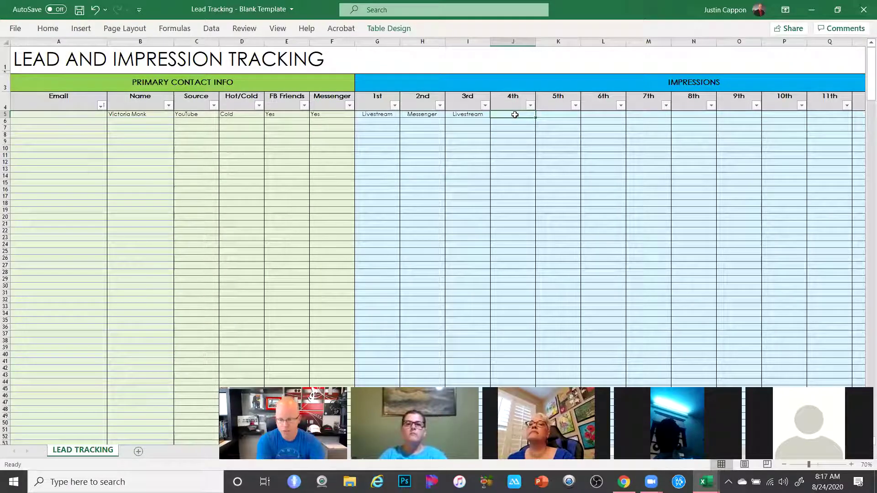
pyautogui.write('Fre')
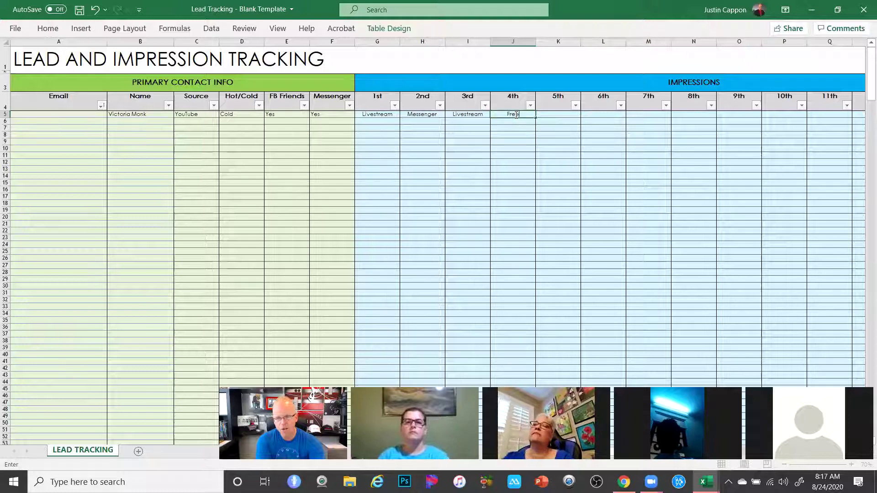
pyautogui.write('e Download')
pyautogui.press('Tab')
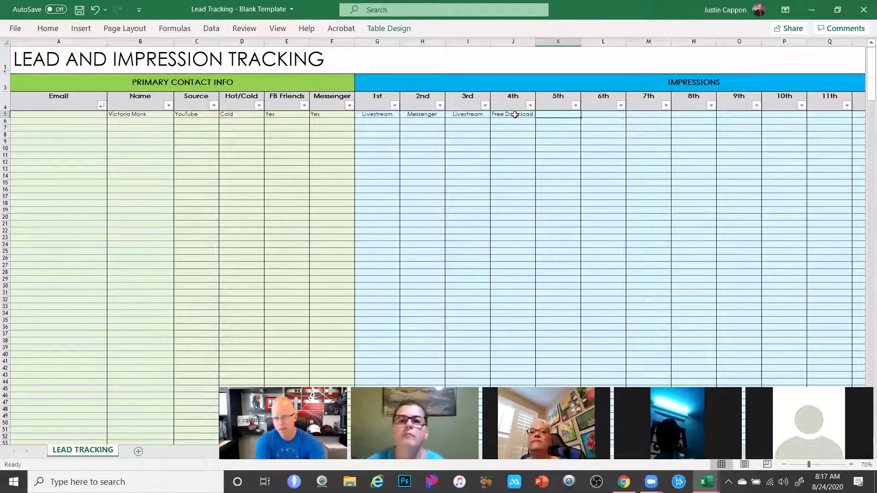
pyautogui.write('C')
pyautogui.press('BackSpace')
pyautogui.press('BackSpace')
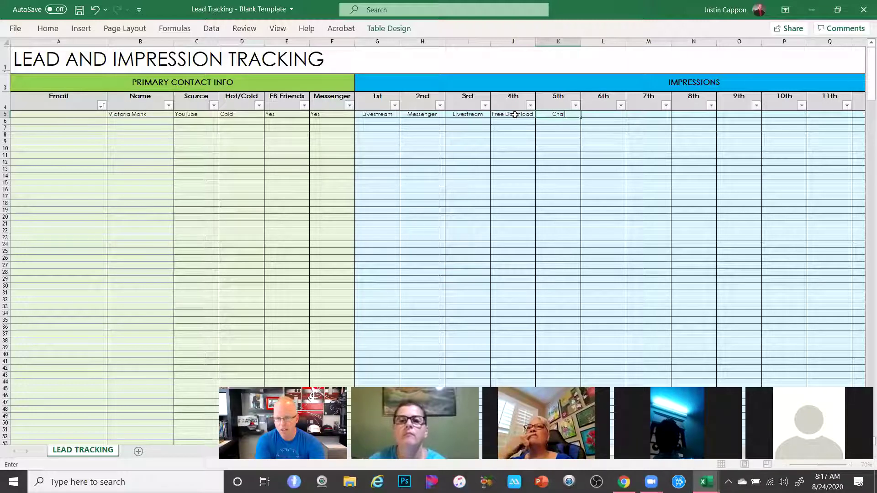
pyautogui.write('7-day challenge')
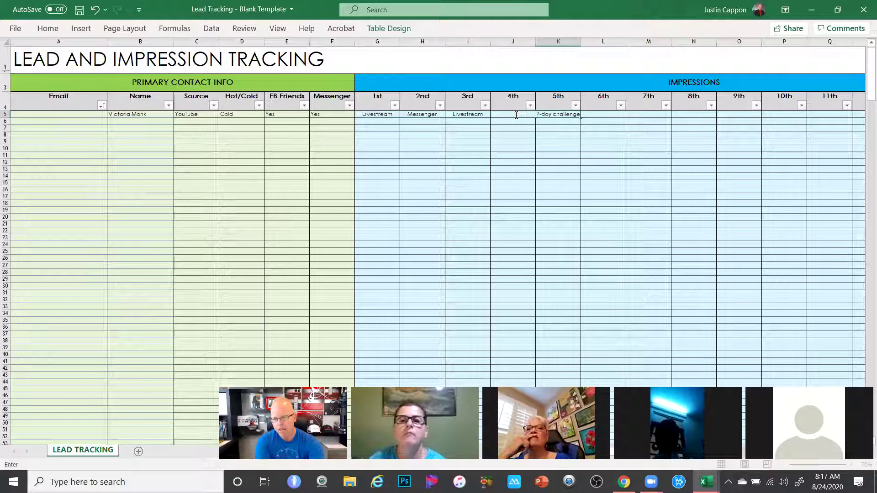
pyautogui.press('Tab')
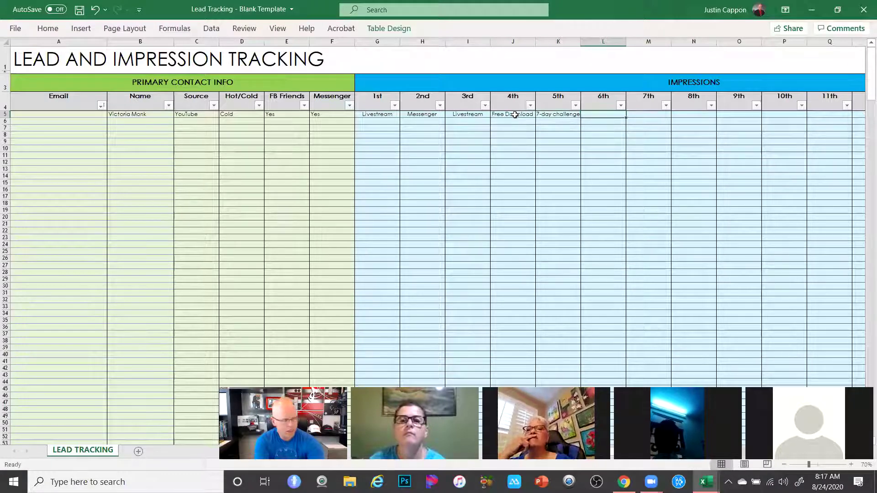
# Finish the row with Livestream, Email and Phone call as the 6th to 8th impressions
pyautogui.write('Livestream')
pyautogui.press('Tab')
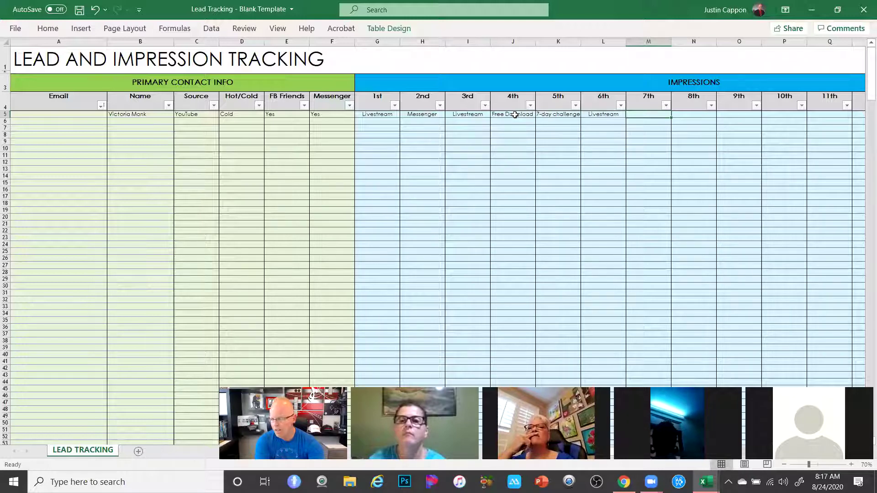
pyautogui.write('Email')
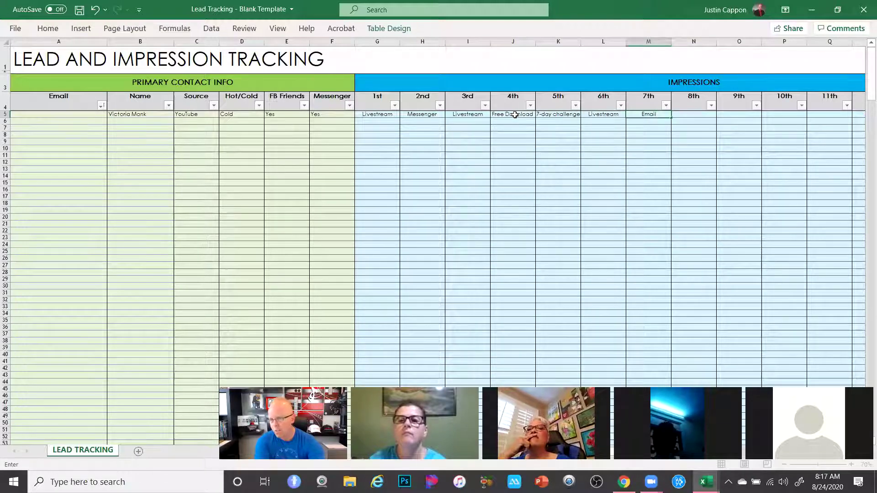
pyautogui.press('Tab')
pyautogui.write('Phon')
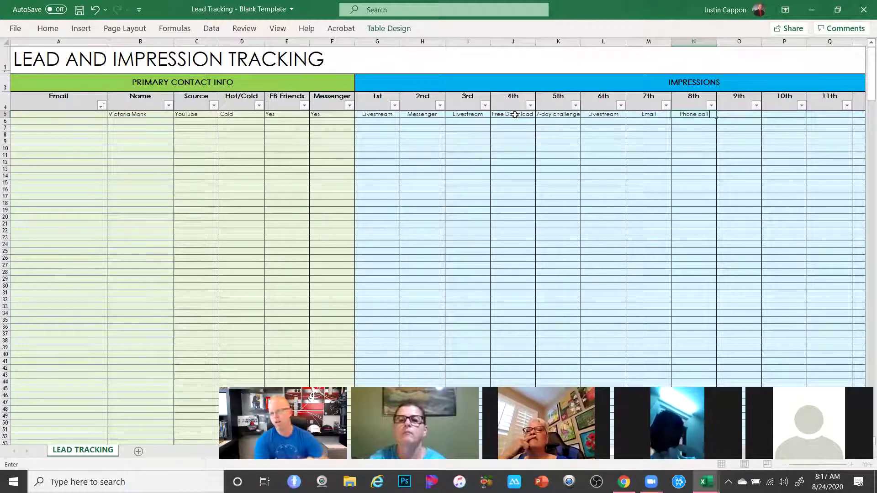
pyautogui.press('Return')
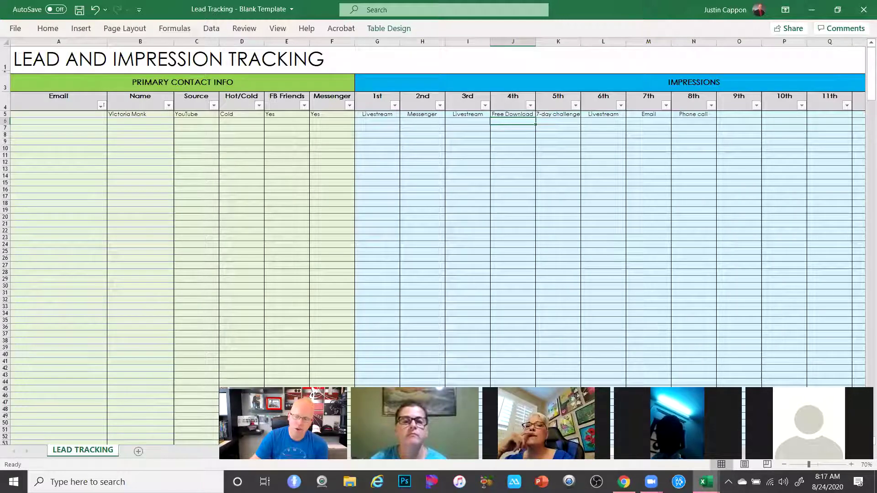
# Switch back to the filled Lead Tracking Template workbook and jump to the top of LEAD TRACKING FULL
pyautogui.click(706, 482)
pyautogui.click(632, 433)
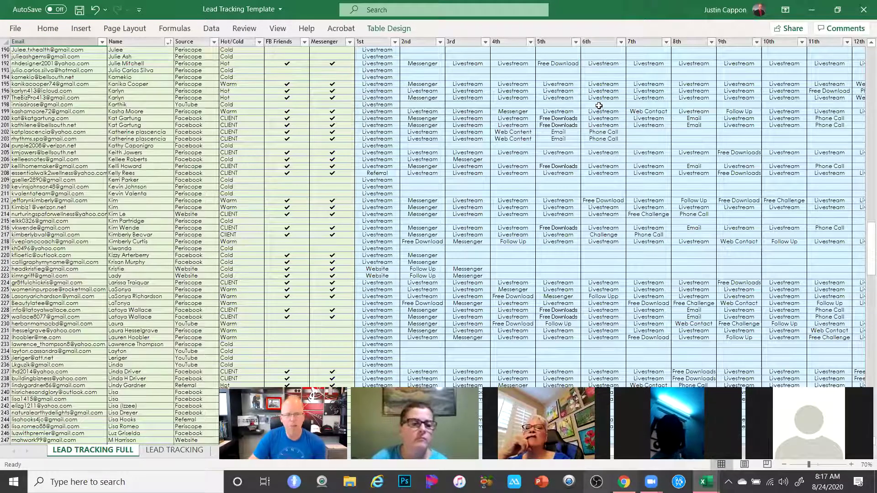
pyautogui.scroll(16, 576, 246)
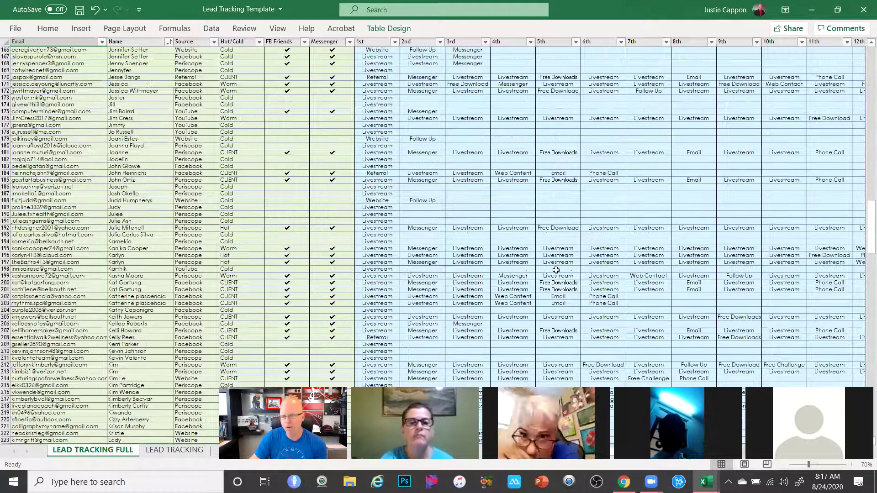
pyautogui.scroll(7, 576, 245)
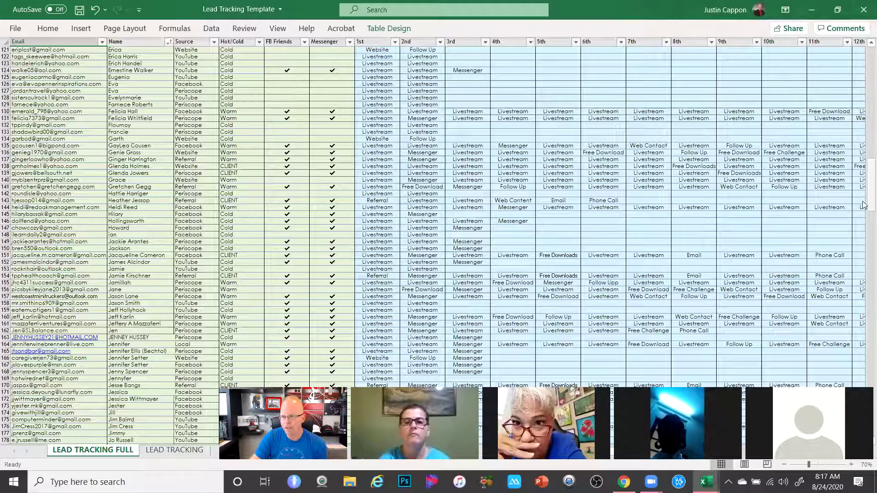
pyautogui.hotkey('ctrl', 'Home')
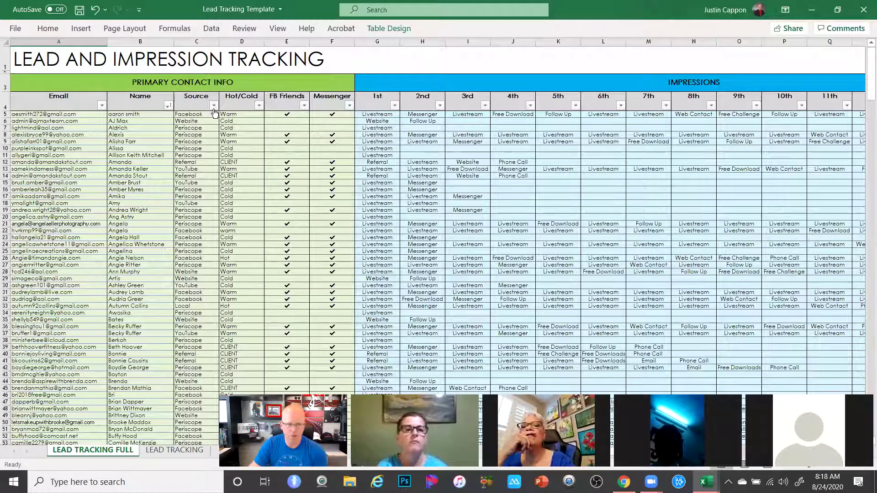
pyautogui.click(213, 106)
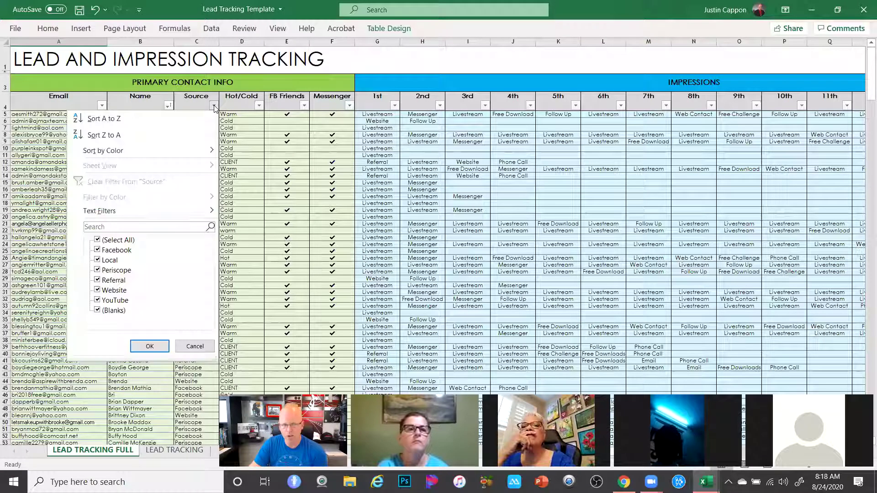
pyautogui.click(98, 240)
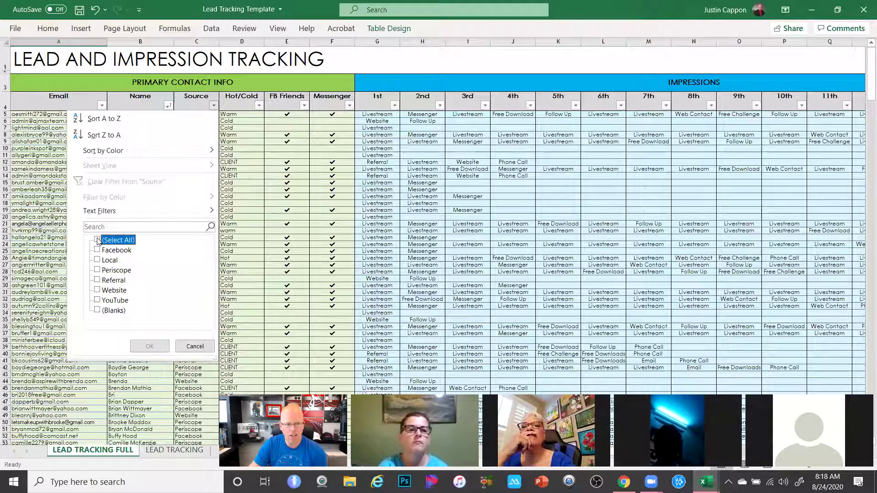
pyautogui.click(97, 280)
pyautogui.click(140, 351)
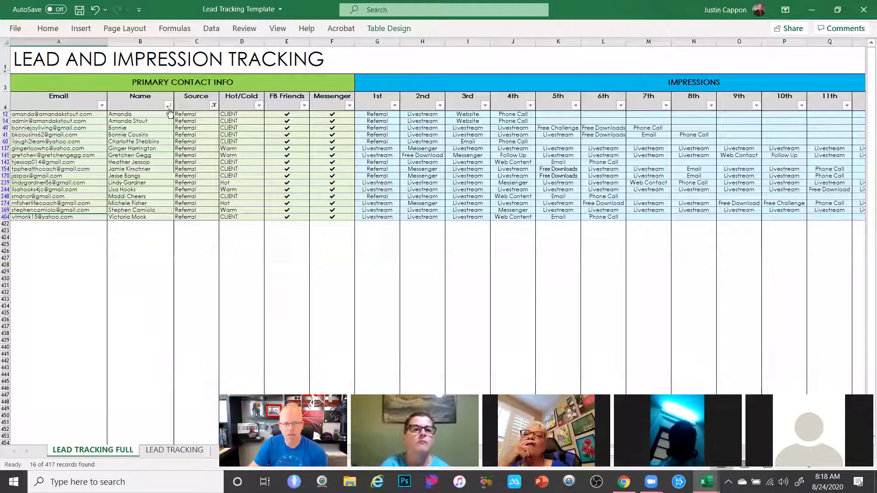
pyautogui.click(214, 105)
pyautogui.click(97, 240)
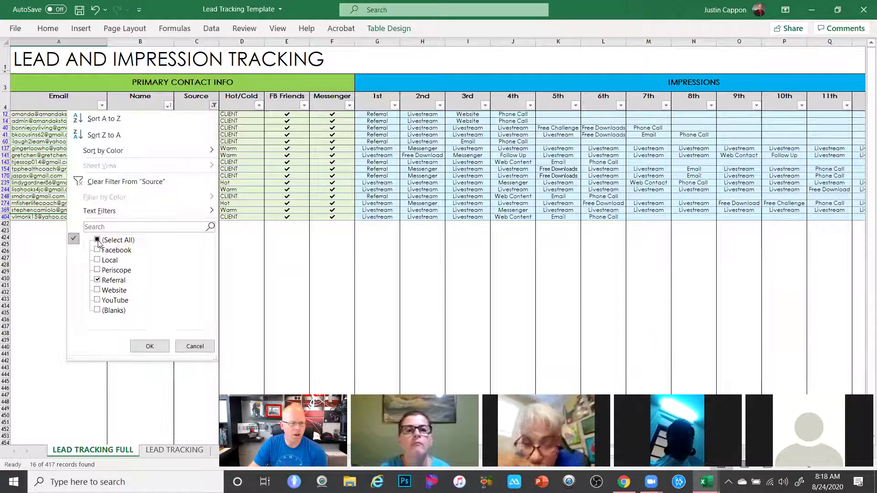
pyautogui.click(150, 346)
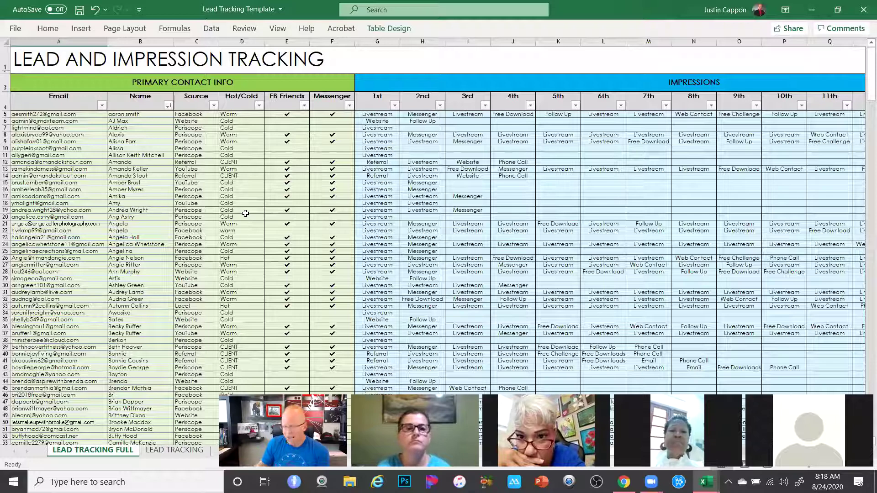
pyautogui.click(258, 105)
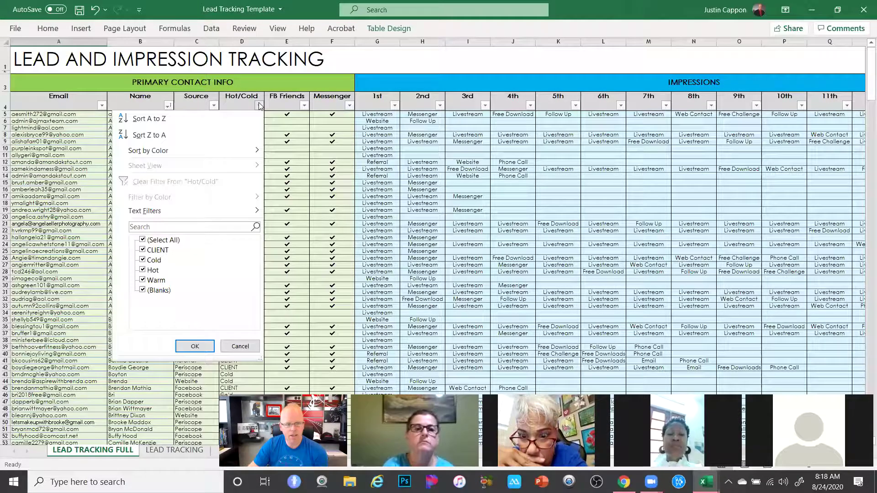
pyautogui.click(143, 239)
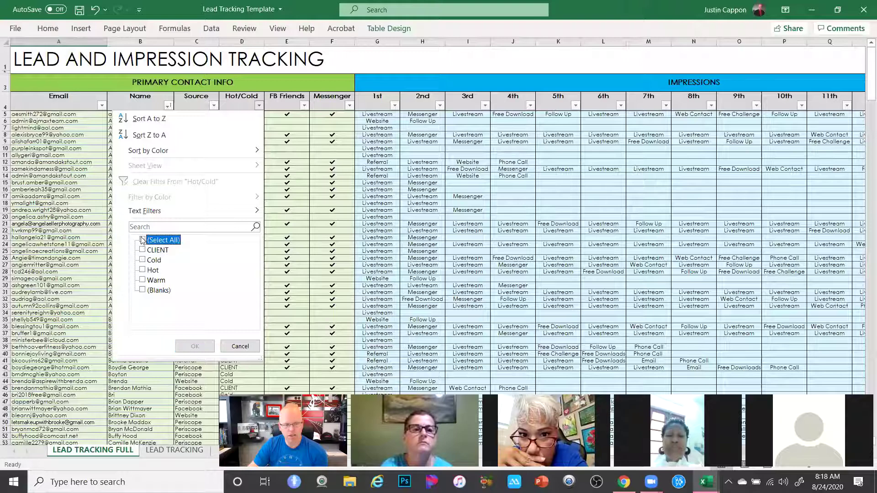
pyautogui.click(142, 260)
pyautogui.click(194, 346)
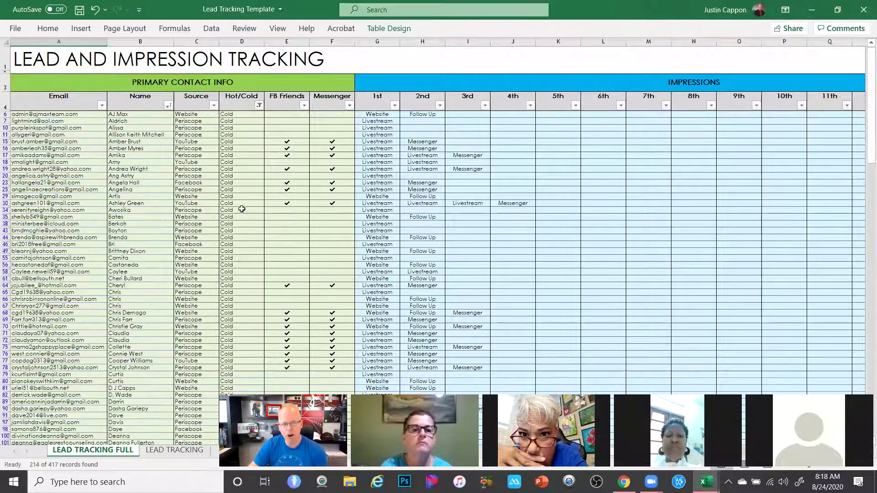
pyautogui.scroll(-8, 178, 260)
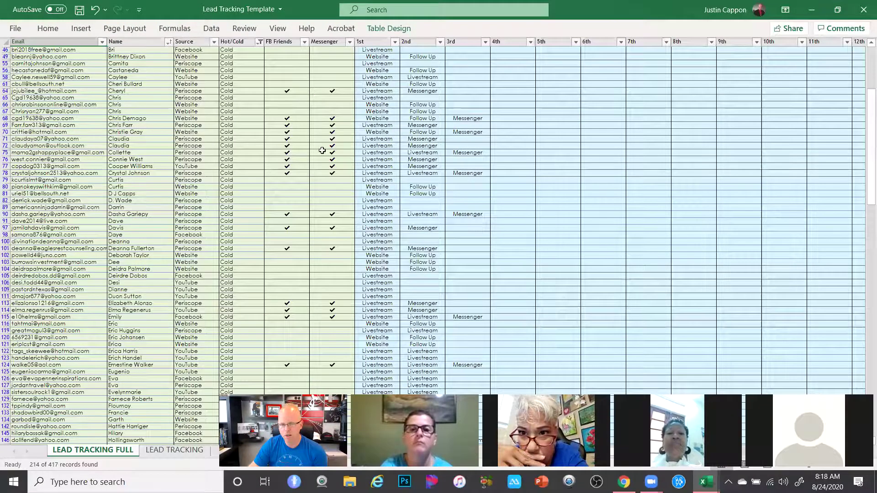
pyautogui.scroll(5, 388, 293)
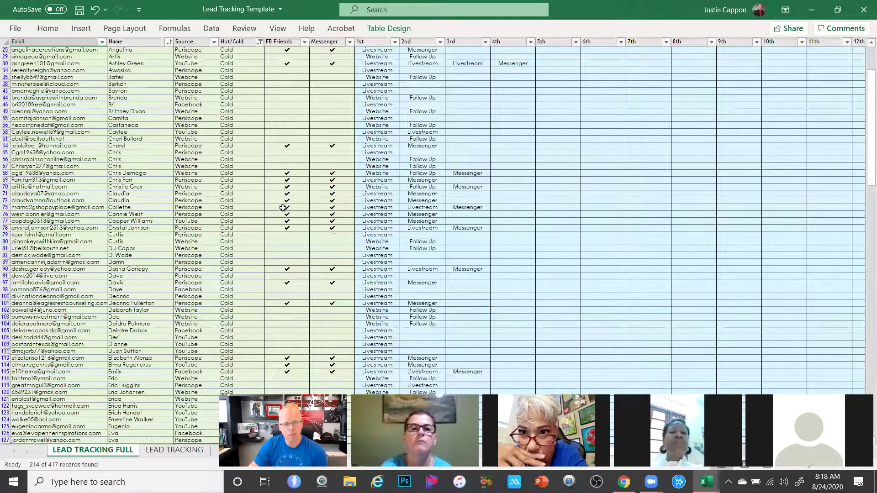
pyautogui.scroll(5, 281, 196)
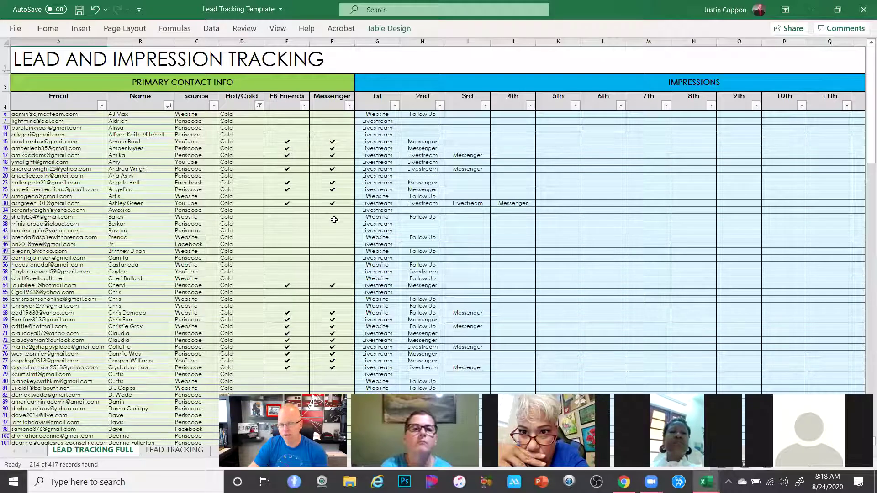
pyautogui.scroll(-3, 255, 254)
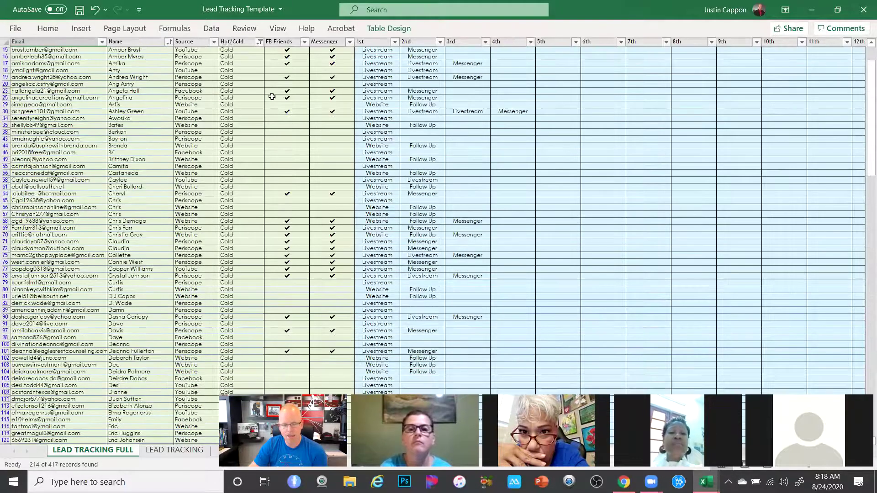
pyautogui.scroll(-10, 292, 323)
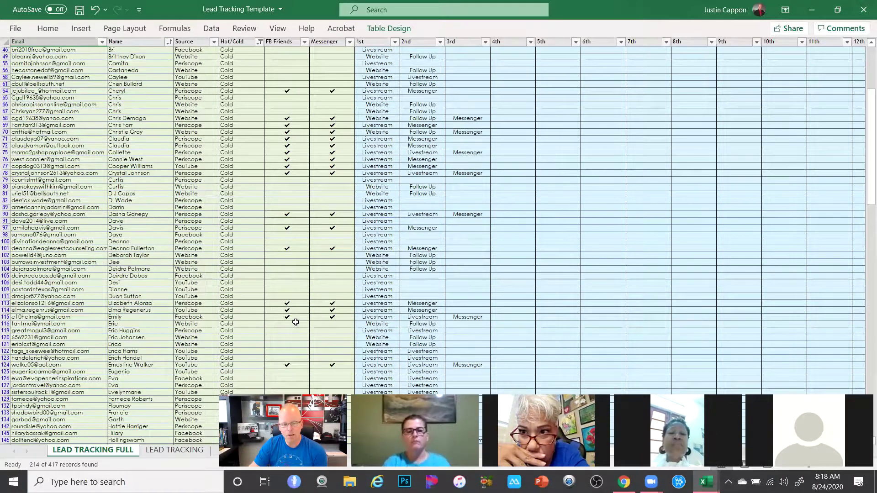
pyautogui.scroll(-20, 172, 303)
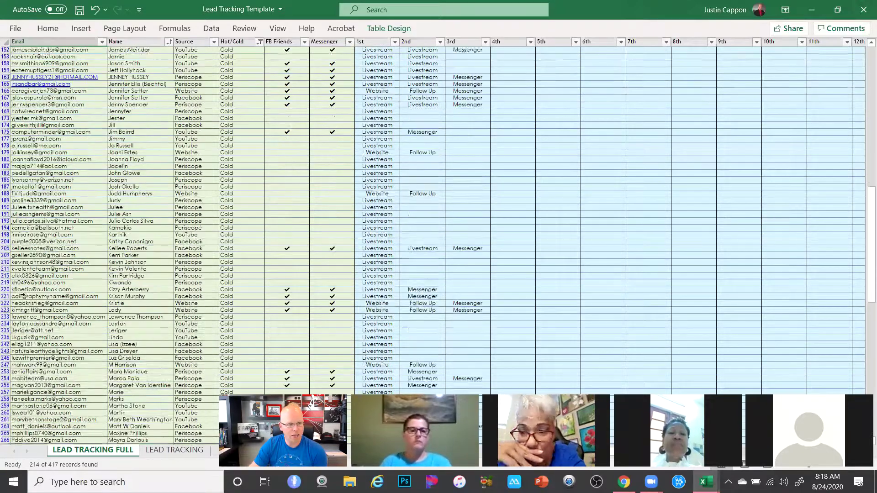
pyautogui.scroll(-14, 34, 341)
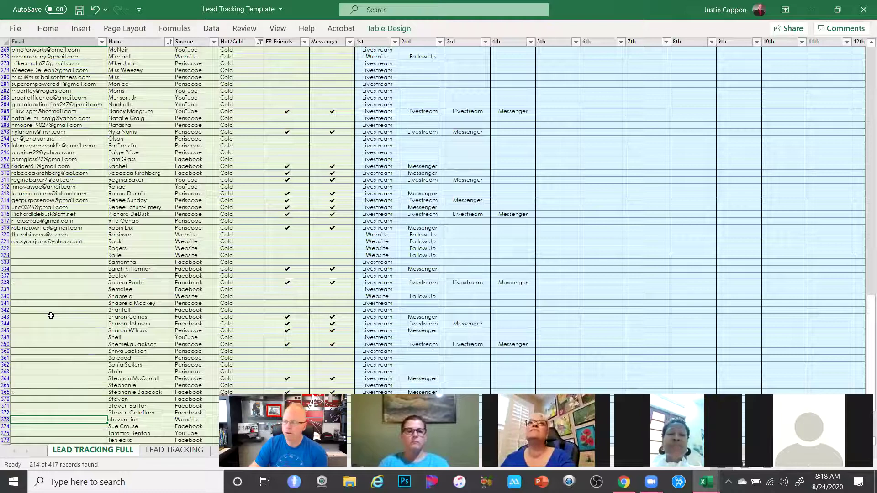
pyautogui.scroll(-5, 51, 315)
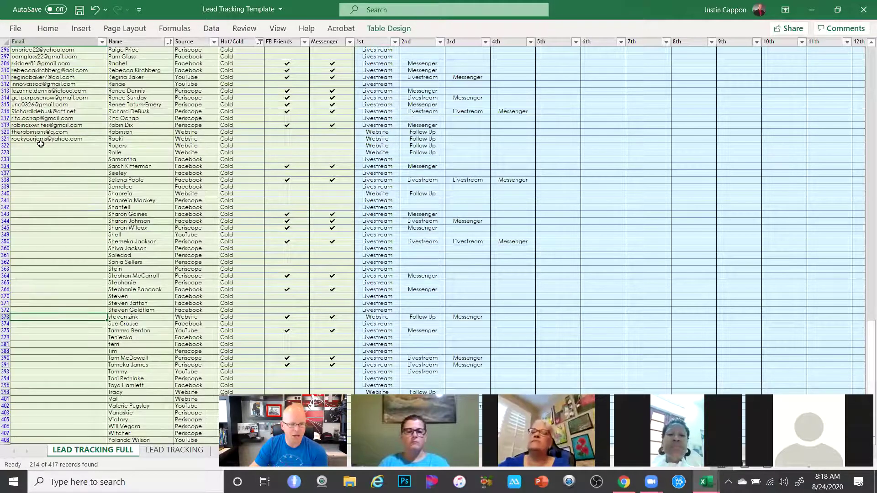
pyautogui.scroll(4, 48, 375)
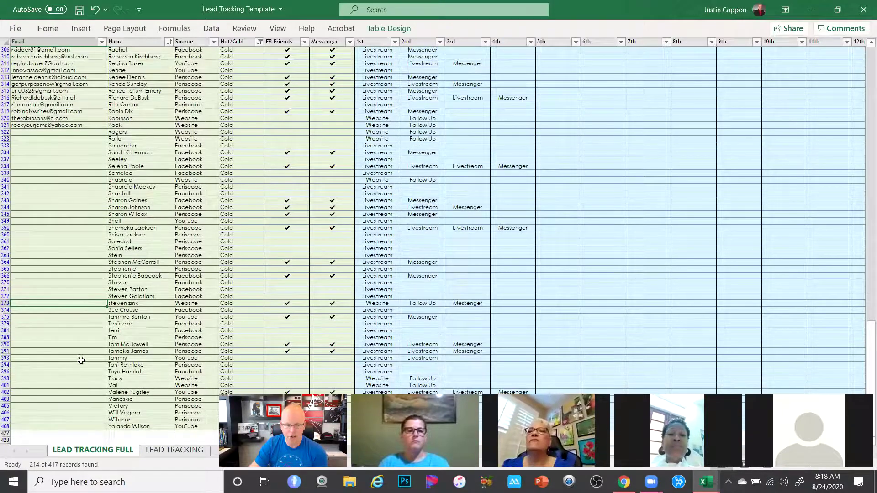
pyautogui.scroll(20, 248, 323)
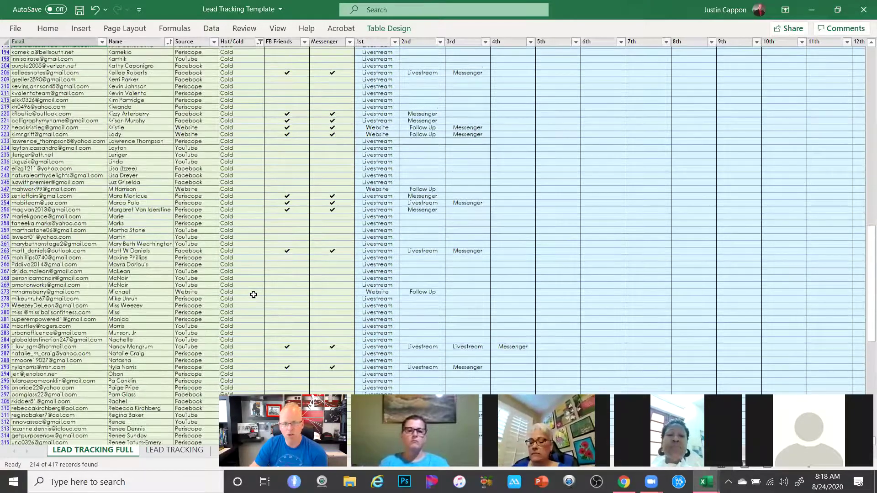
pyautogui.scroll(20, 260, 282)
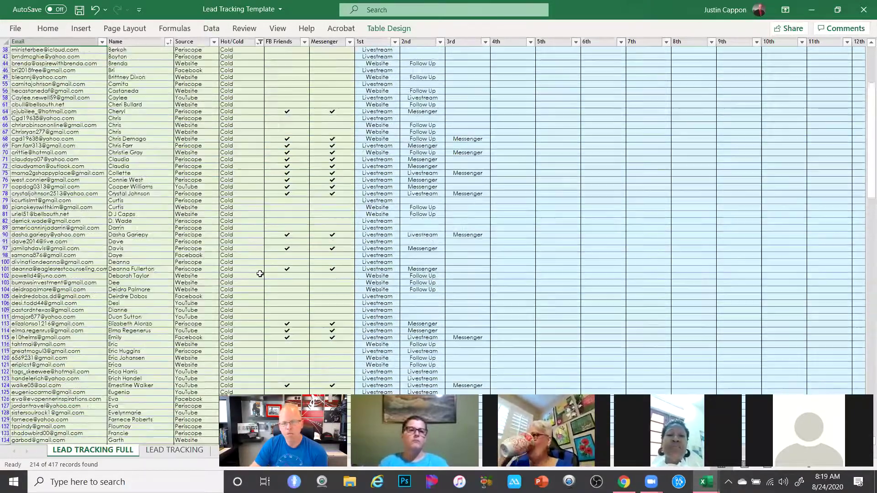
pyautogui.scroll(3, 260, 274)
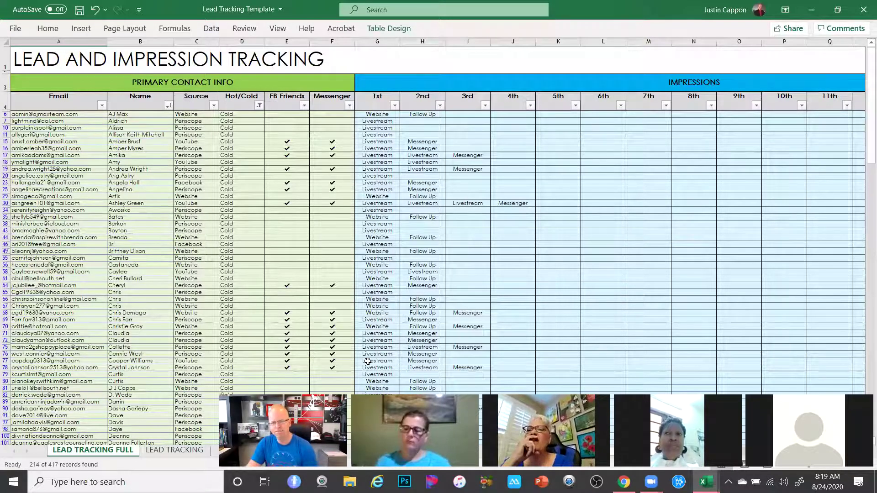
pyautogui.click(477, 156)
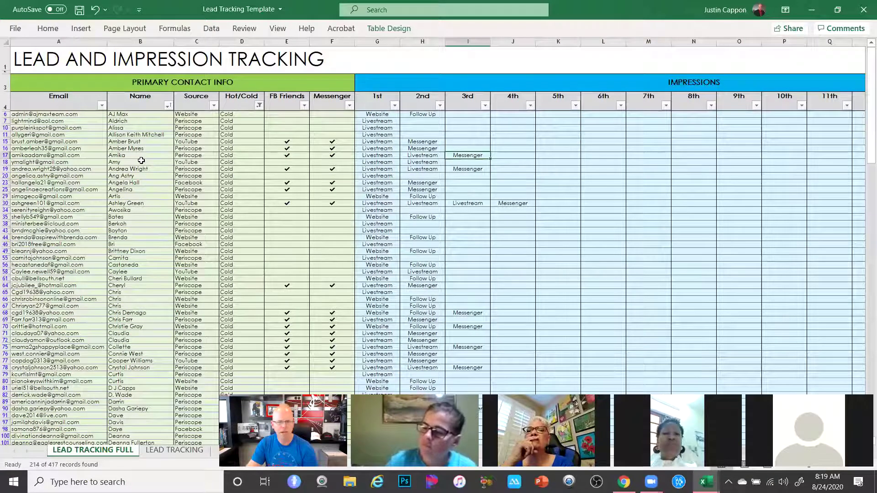
pyautogui.click(138, 156)
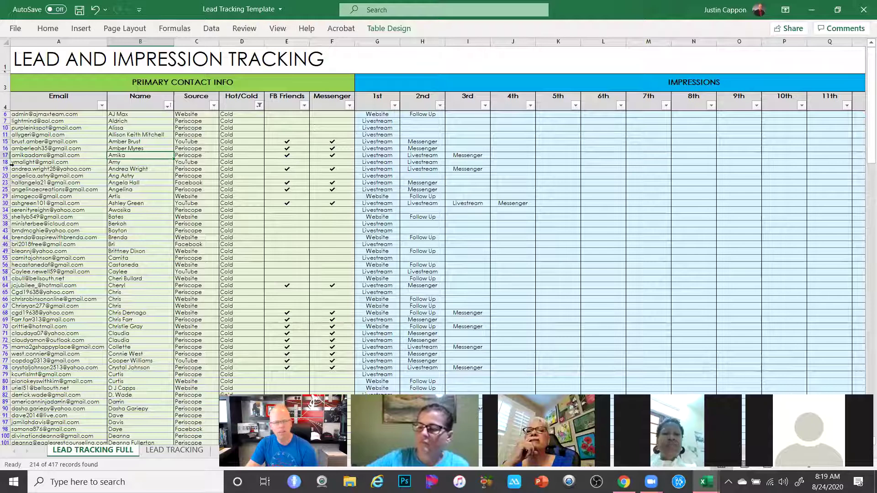
pyautogui.moveTo(478, 155); pyautogui.dragTo(66, 154)
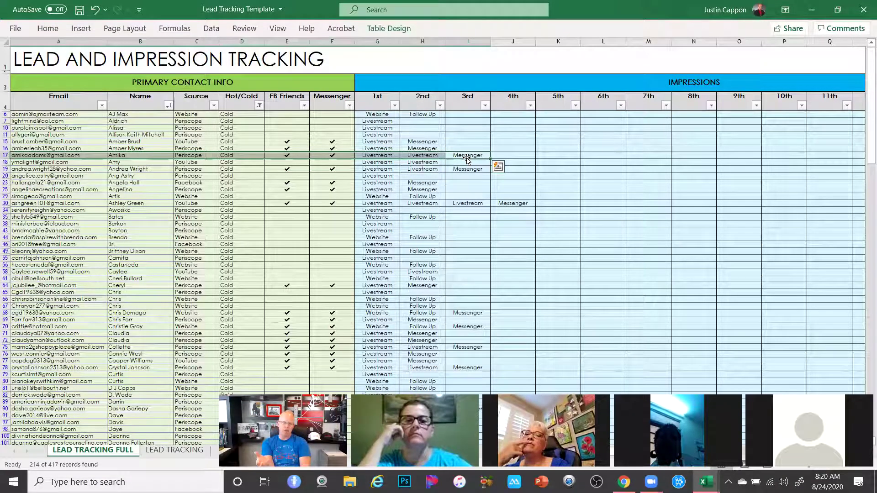
# Enter Livestream in H55 as the row 55 lead's 2nd impression
pyautogui.press('Escape')
pyautogui.write('Messenger')
pyautogui.moveTo(422, 258); pyautogui.dragTo(59, 258)
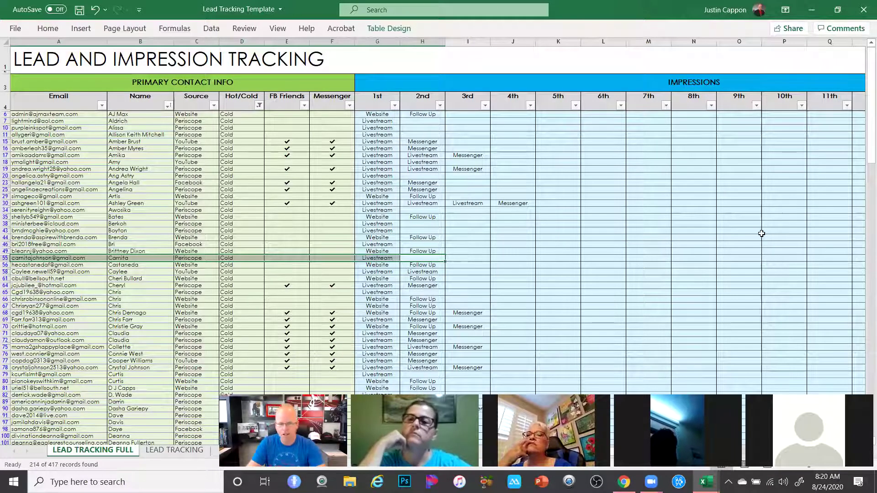
pyautogui.click(428, 258)
pyautogui.write('Livestream')
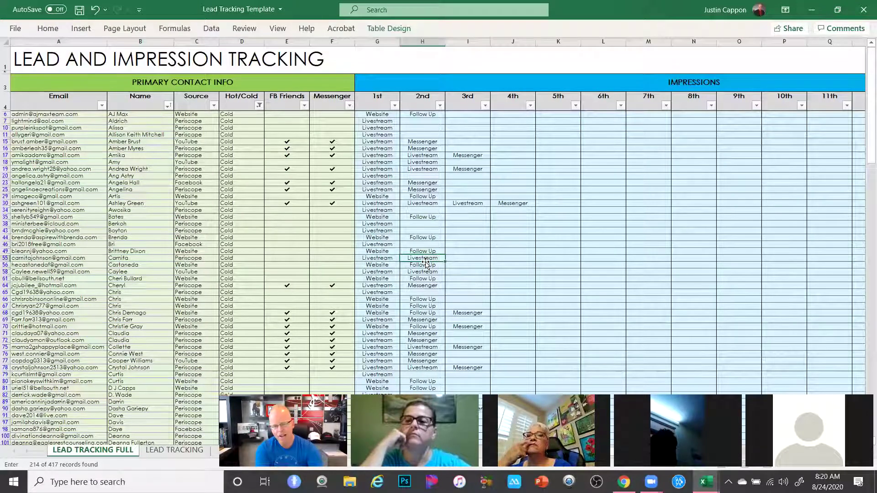
pyautogui.press('Tab')
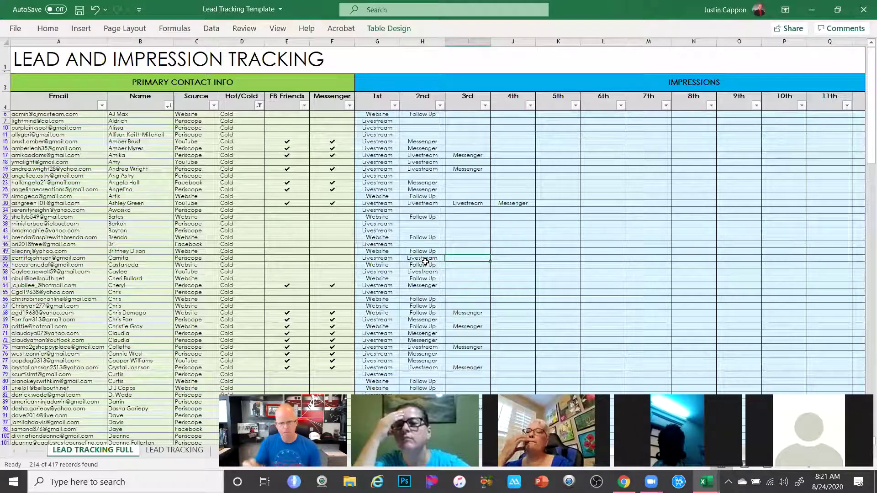
# Check the row 55 cells around the new Livestream entry, from H55 back to FB Friends
pyautogui.click(388, 255)
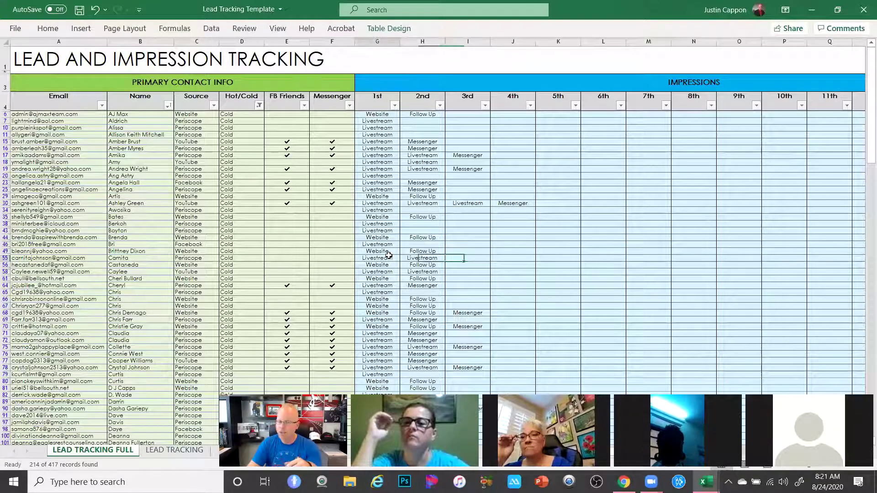
pyautogui.click(414, 259)
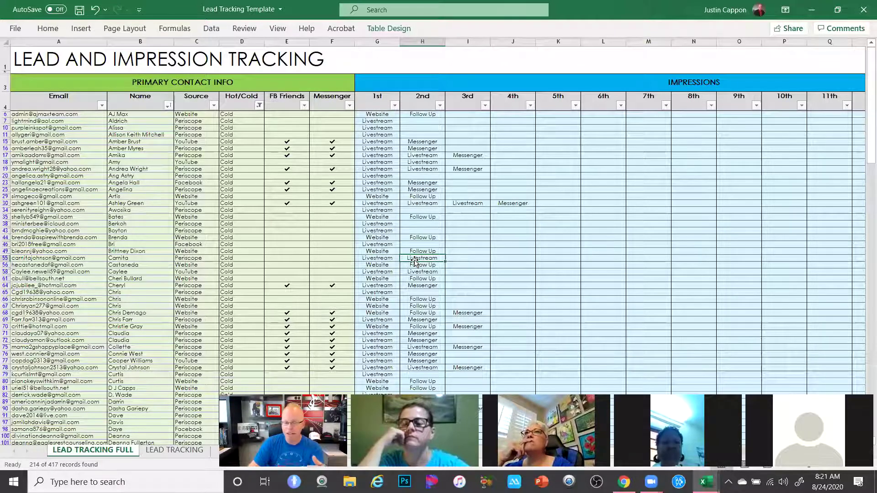
pyautogui.click(448, 257)
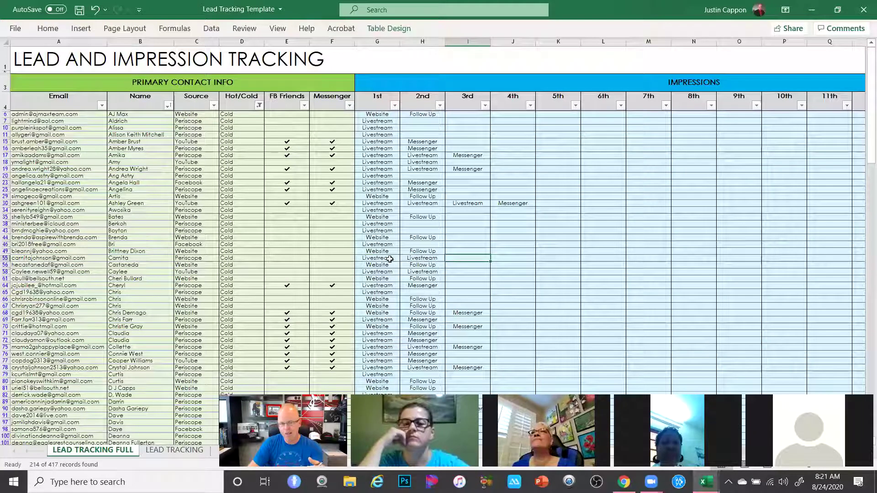
pyautogui.click(301, 257)
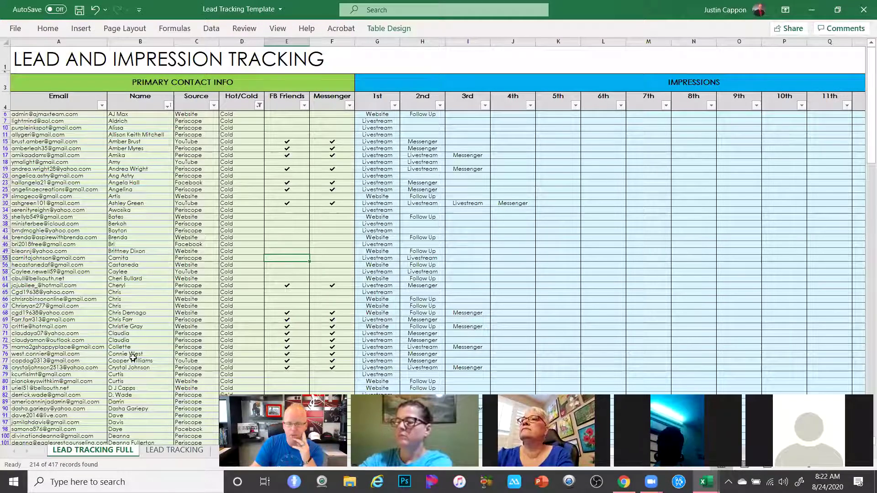
pyautogui.scroll(-1, 203, 232)
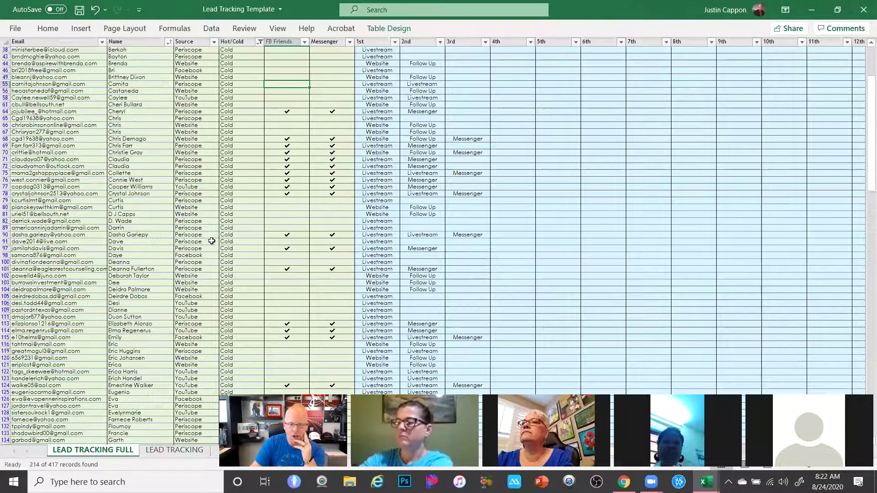
pyautogui.scroll(1, 212, 240)
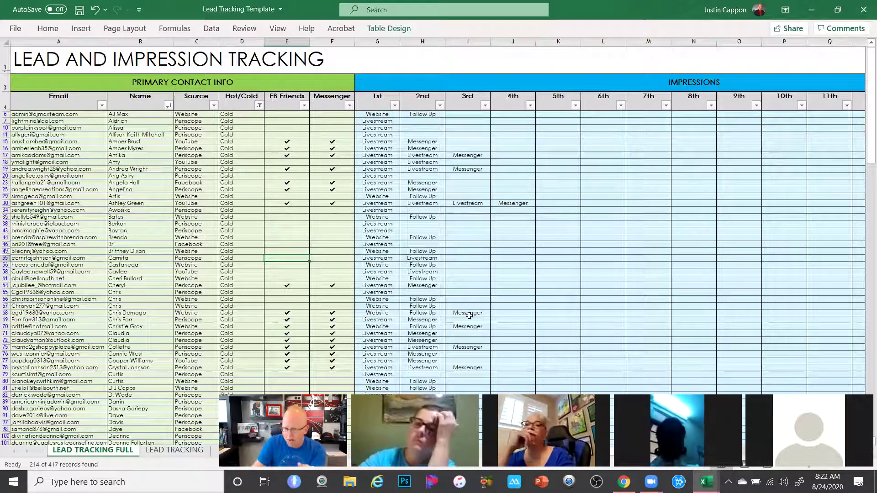
pyautogui.click(233, 333)
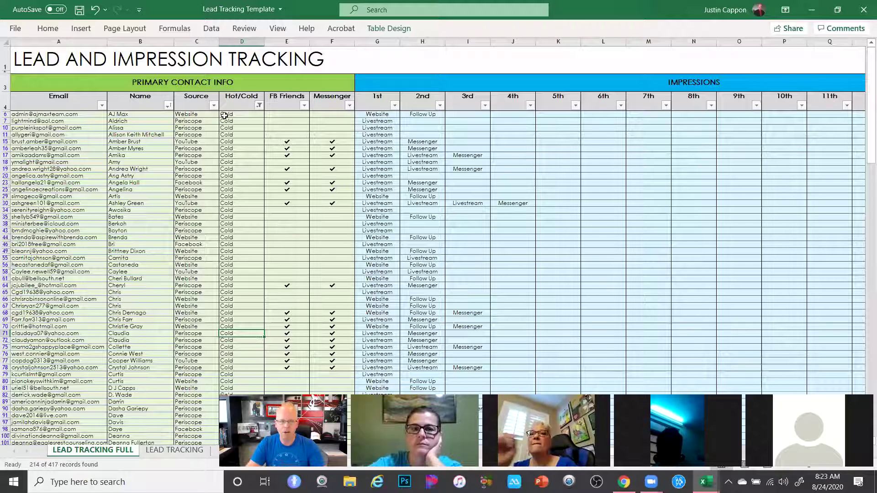
# Set the Hot/Cold filter to Warm only, unchecking Cold
pyautogui.click(258, 105)
pyautogui.click(142, 260)
pyautogui.click(143, 280)
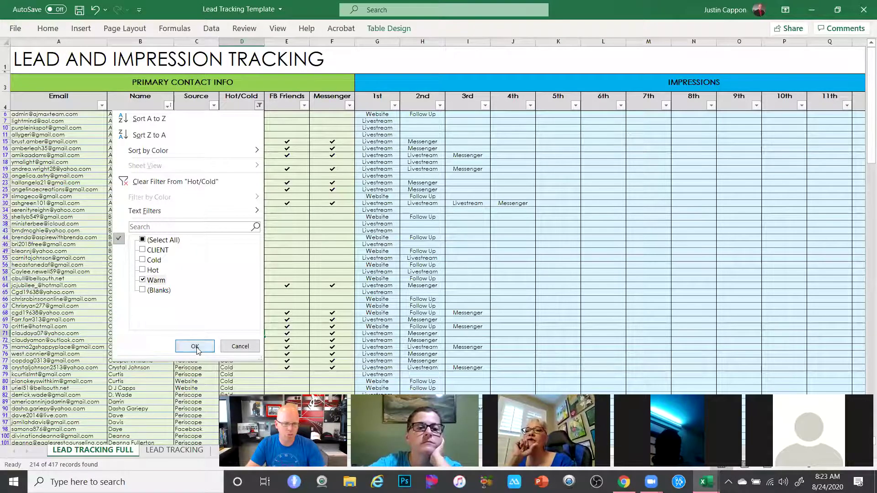
pyautogui.click(195, 346)
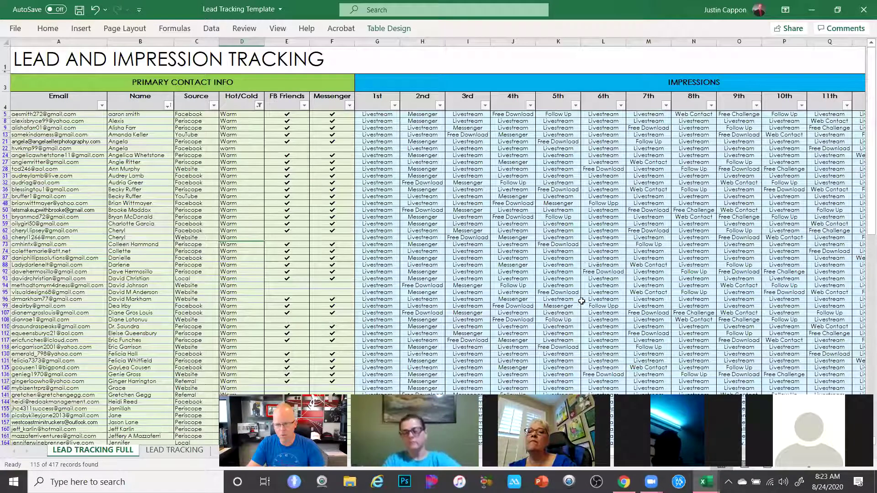
# Scroll through the 115 filtered Warm leads
pyautogui.scroll(-12, 581, 301)
pyautogui.scroll(12, 587, 291)
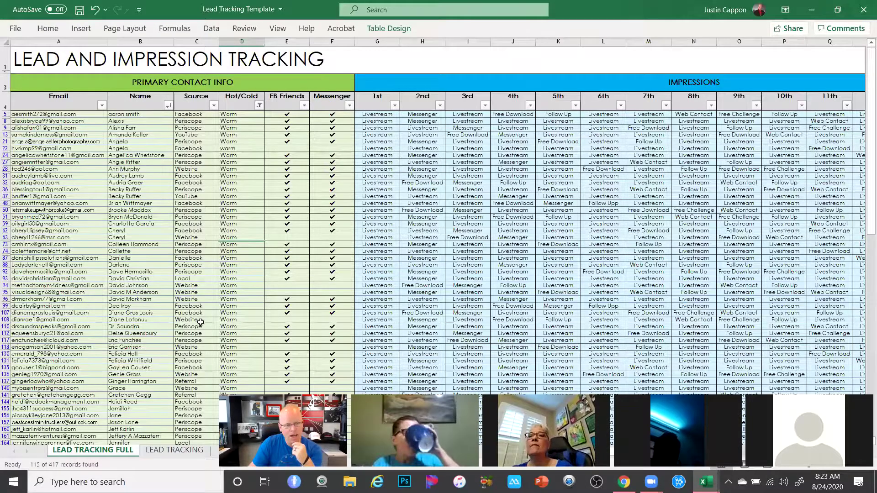
pyautogui.scroll(-15, 200, 322)
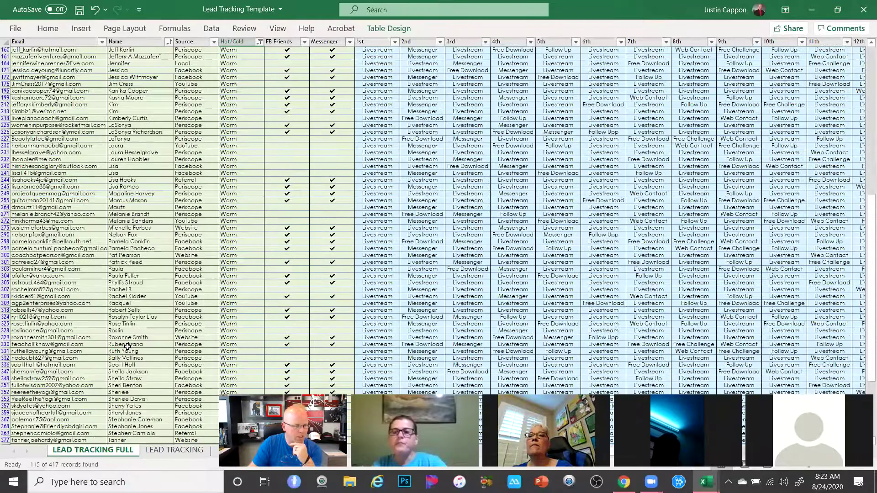
pyautogui.scroll(-4, 128, 347)
pyautogui.scroll(2, 114, 352)
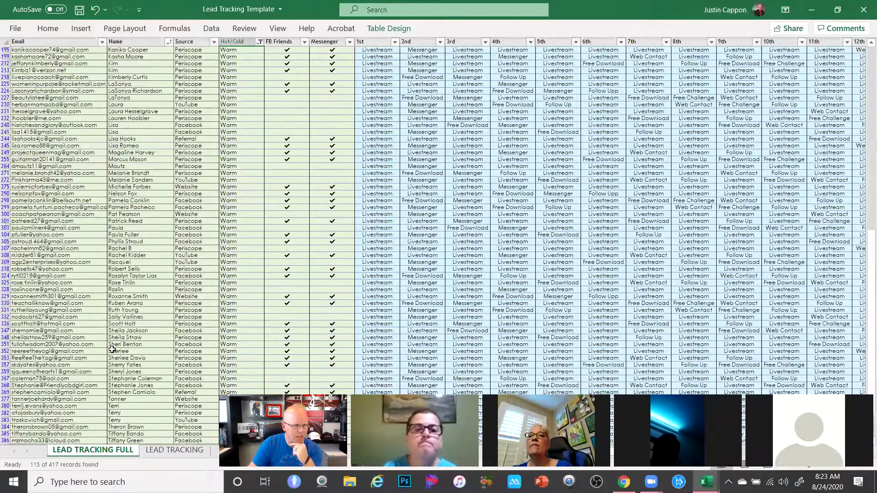
pyautogui.scroll(20, 250, 243)
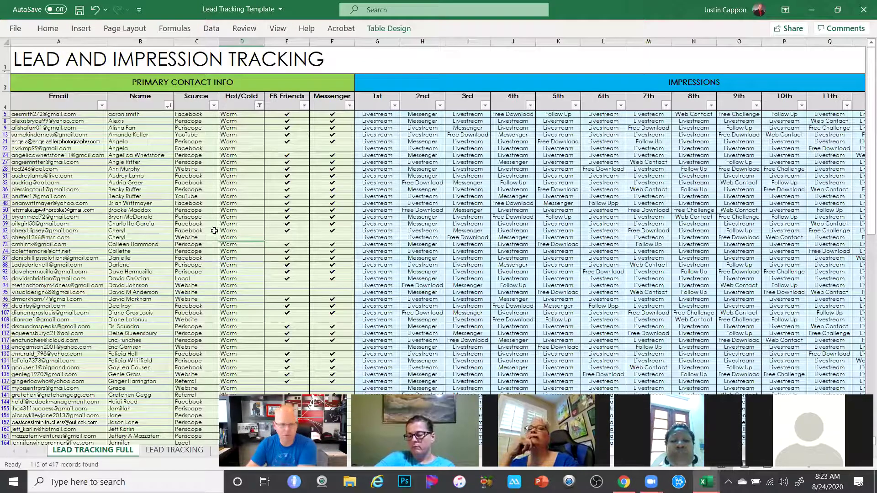
# Change the Hot/Cold filter to show only Hot leads
pyautogui.click(258, 106)
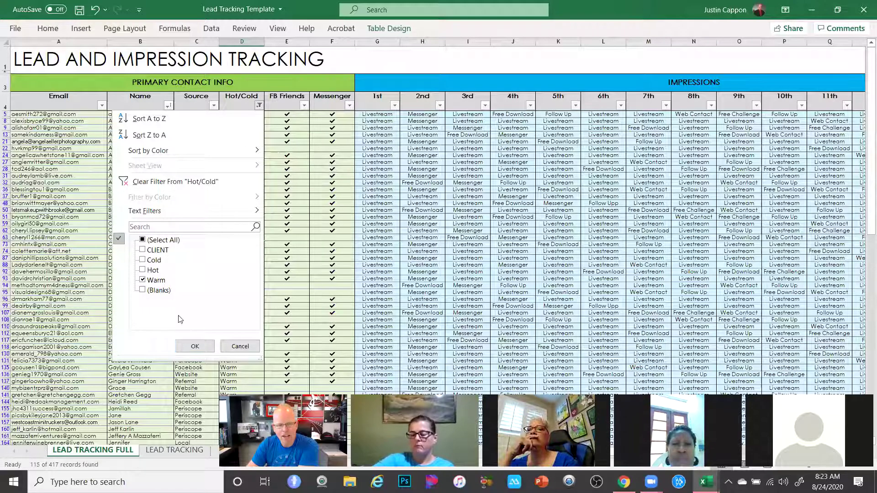
pyautogui.click(143, 270)
pyautogui.click(142, 280)
pyautogui.click(192, 347)
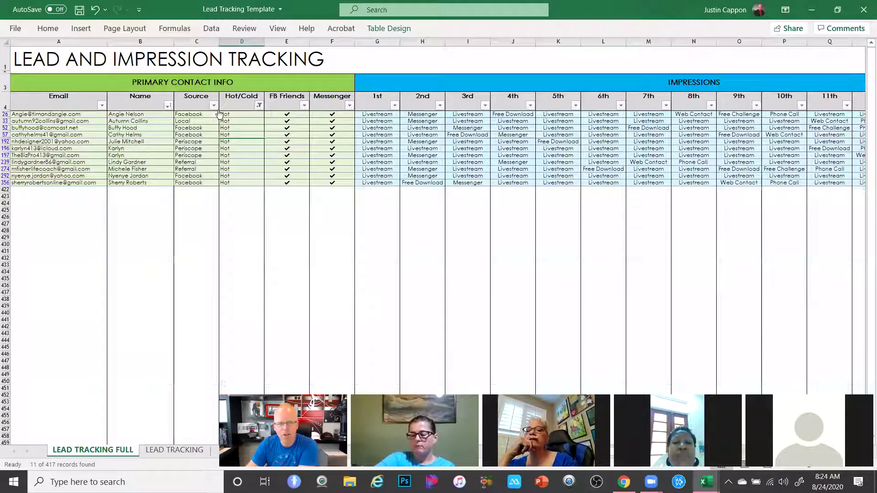
# Tick Warm again in the Hot/Cold filter alongside Hot and apply it
pyautogui.click(259, 105)
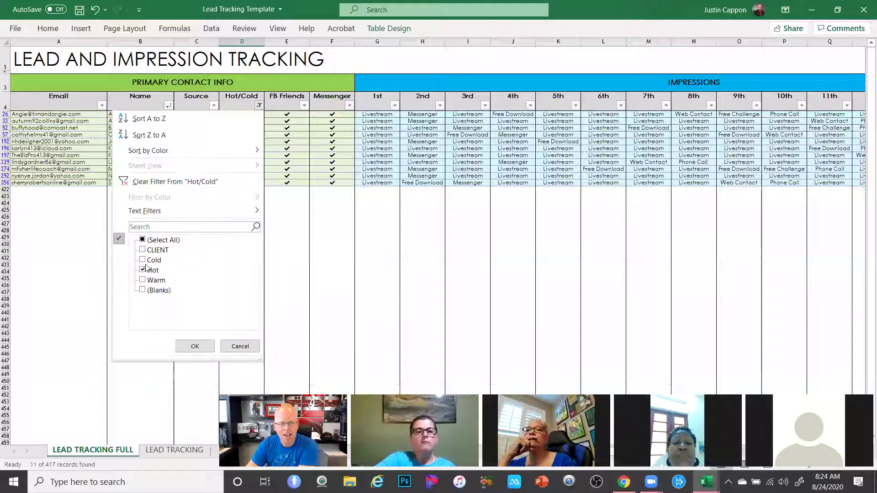
pyautogui.click(142, 280)
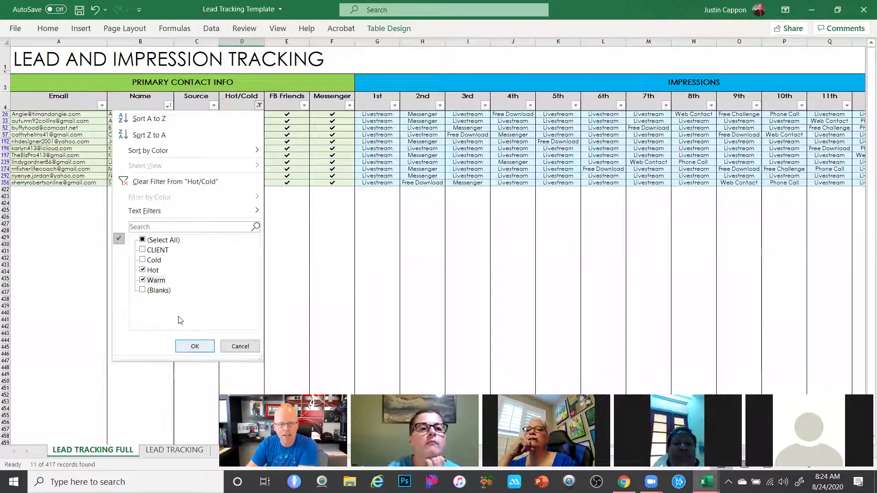
pyautogui.click(195, 346)
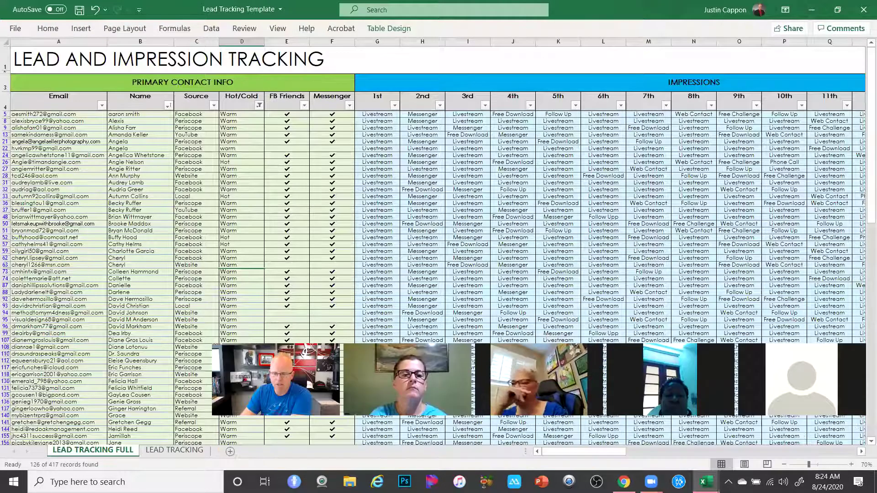
pyautogui.moveTo(615, 450); pyautogui.dragTo(680, 451)
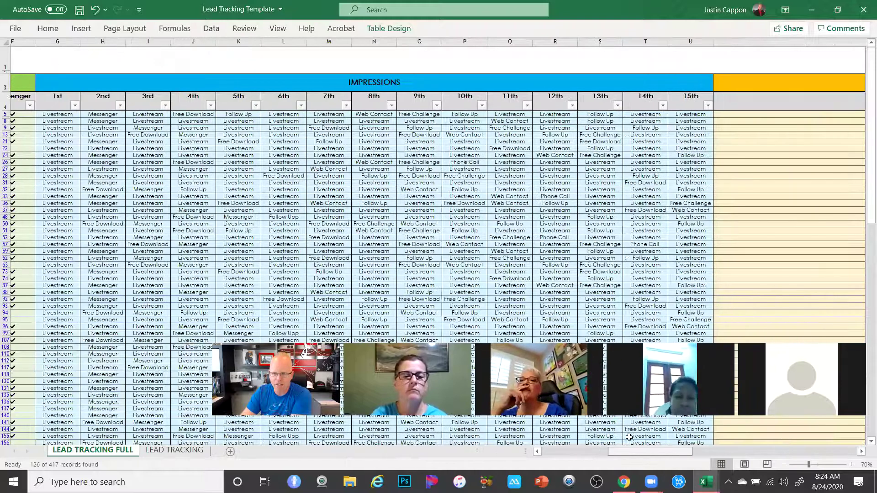
pyautogui.hscroll(-1, 71, 92)
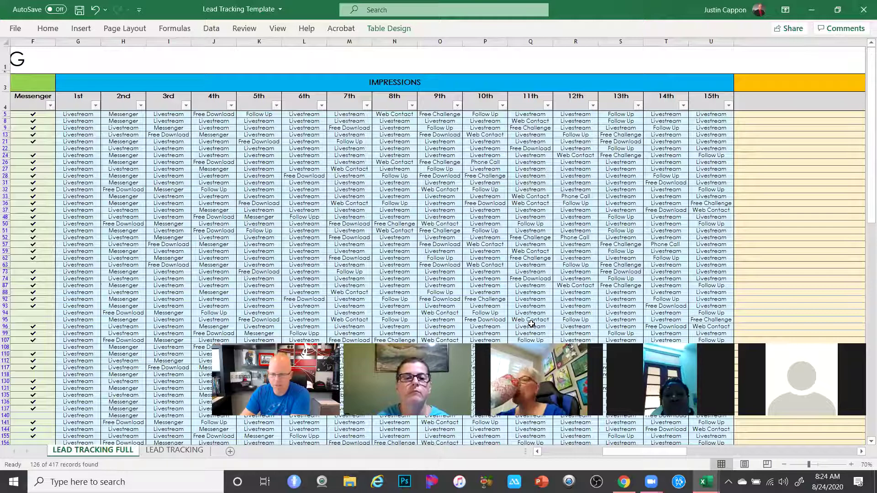
pyautogui.moveTo(628, 451); pyautogui.dragTo(599, 445)
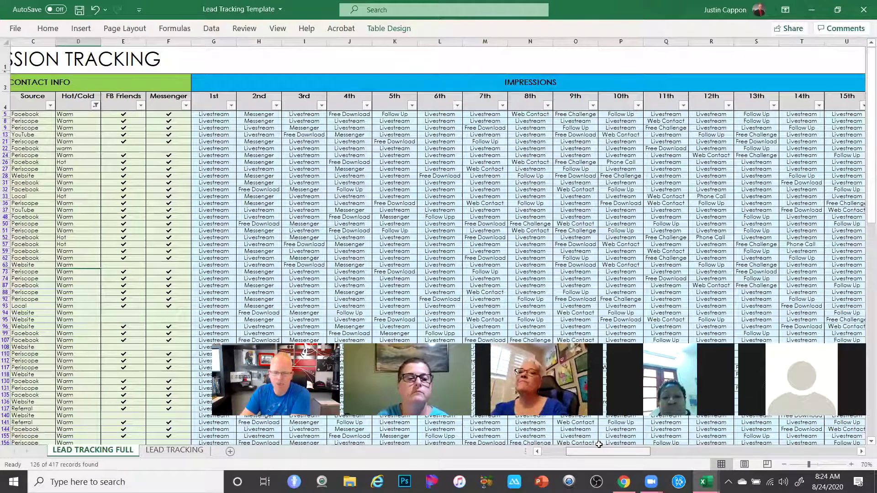
pyautogui.moveTo(563, 453); pyautogui.dragTo(546, 449)
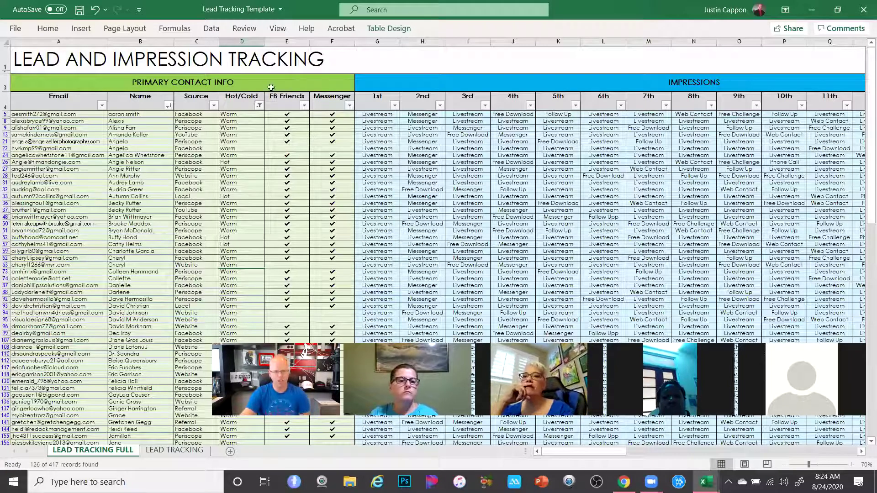
pyautogui.click(243, 160)
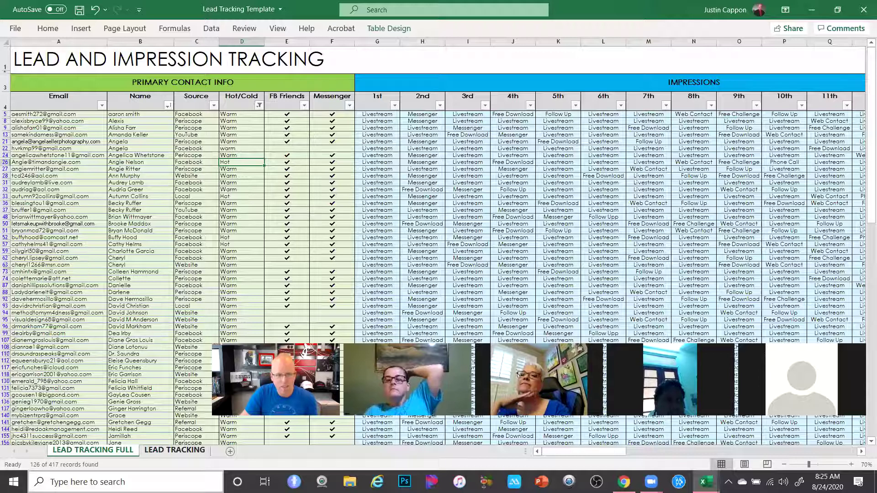
# Filter the Hot/Cold column to show only Hot leads
pyautogui.click(259, 105)
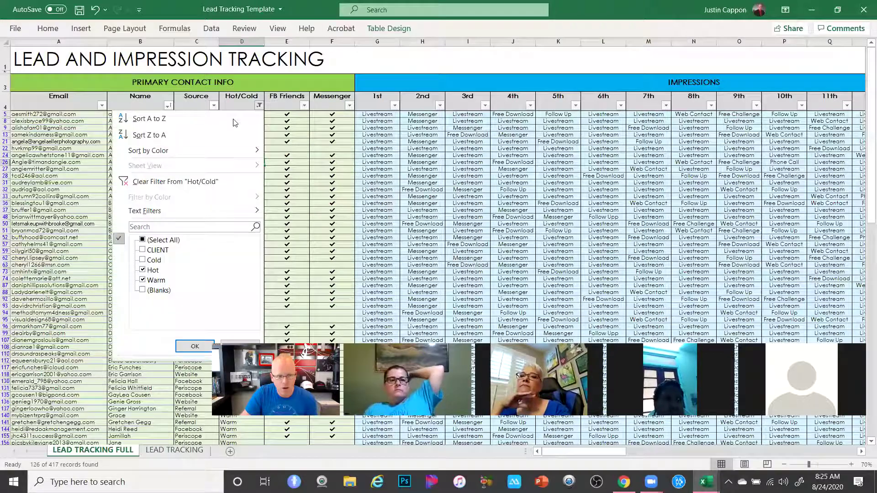
pyautogui.click(143, 280)
pyautogui.click(199, 346)
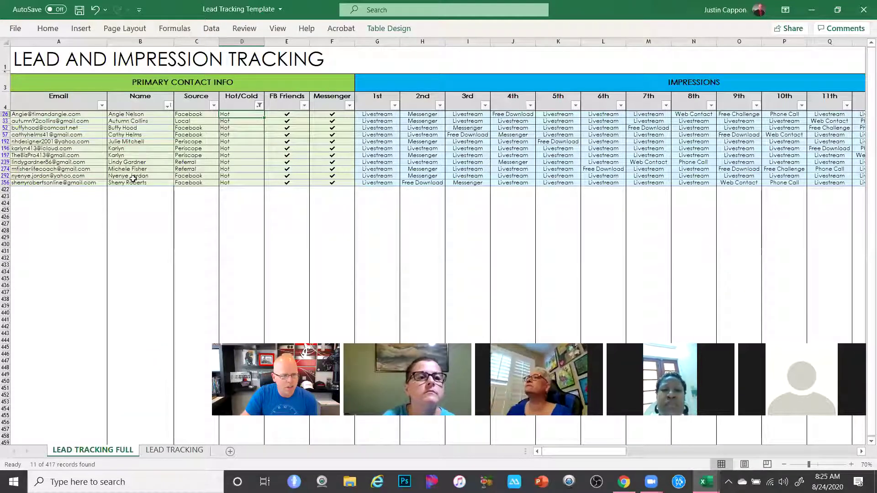
# Clear the Hot/Cold filter by selecting all lead types so every lead shows
pyautogui.click(259, 105)
pyautogui.click(143, 260)
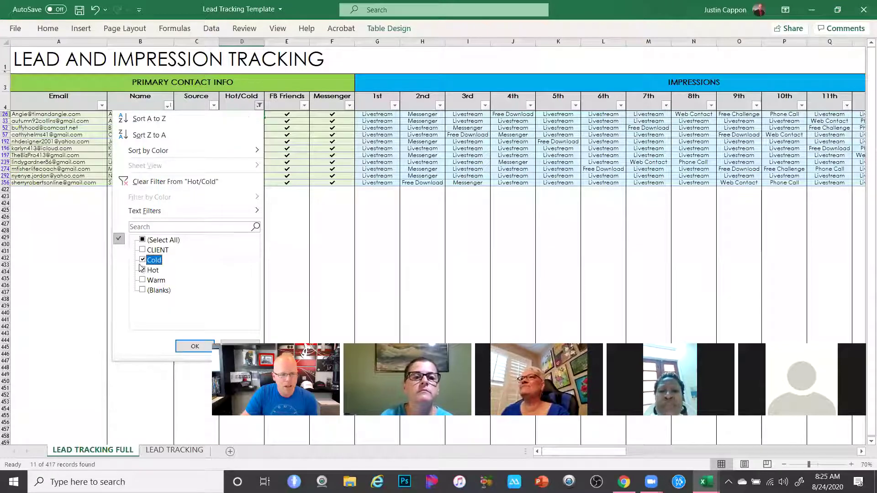
pyautogui.click(143, 240)
pyautogui.click(194, 346)
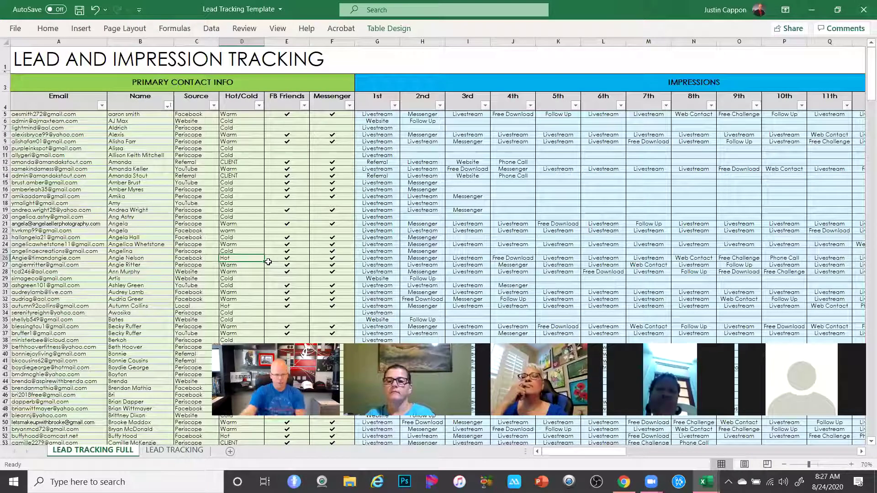
# Select cells D26:F26, then filter Hot/Cold to Warm leads only, showing 115 of 417
pyautogui.moveTo(255, 266); pyautogui.dragTo(694, 272)
pyautogui.moveTo(502, 286); pyautogui.dragTo(340, 258)
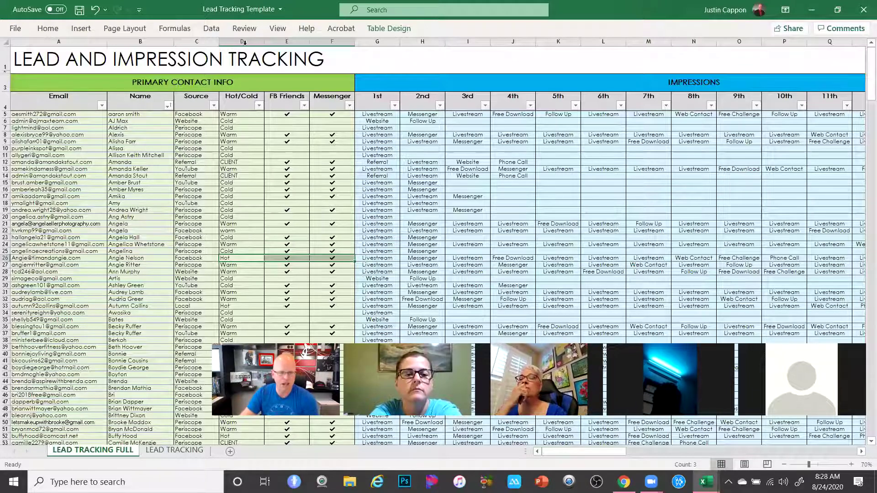
pyautogui.click(258, 105)
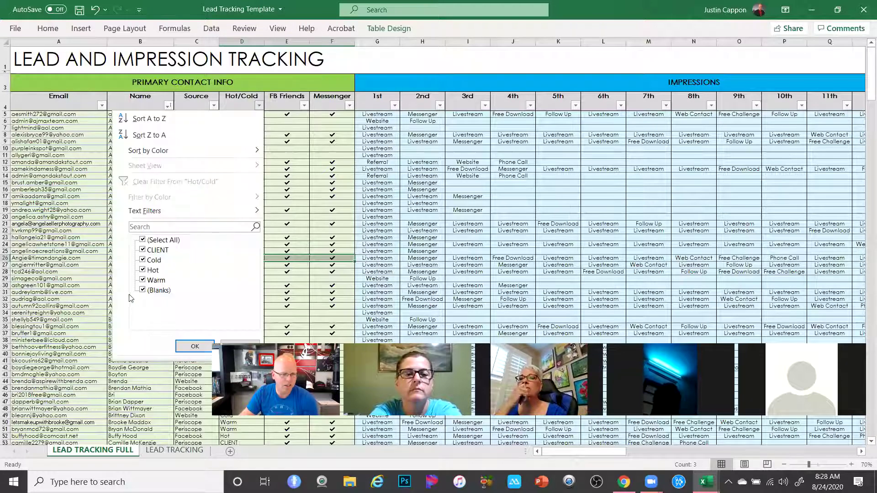
pyautogui.click(142, 240)
pyautogui.click(143, 282)
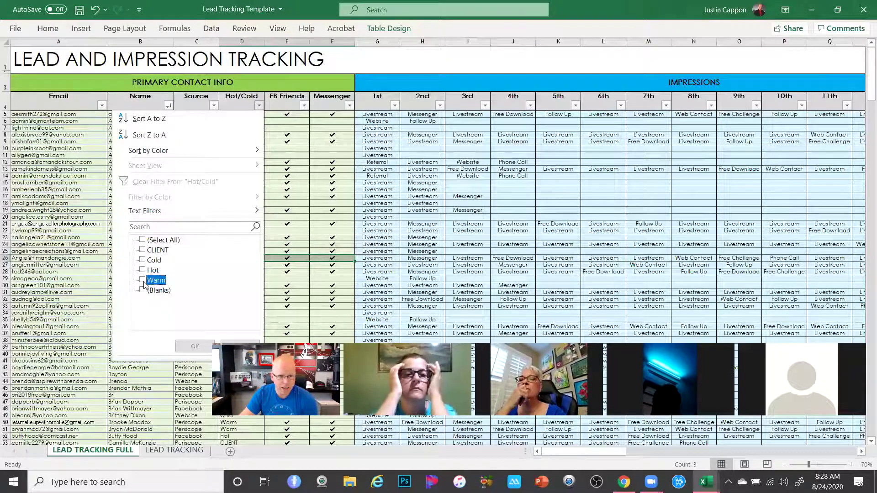
pyautogui.click(195, 346)
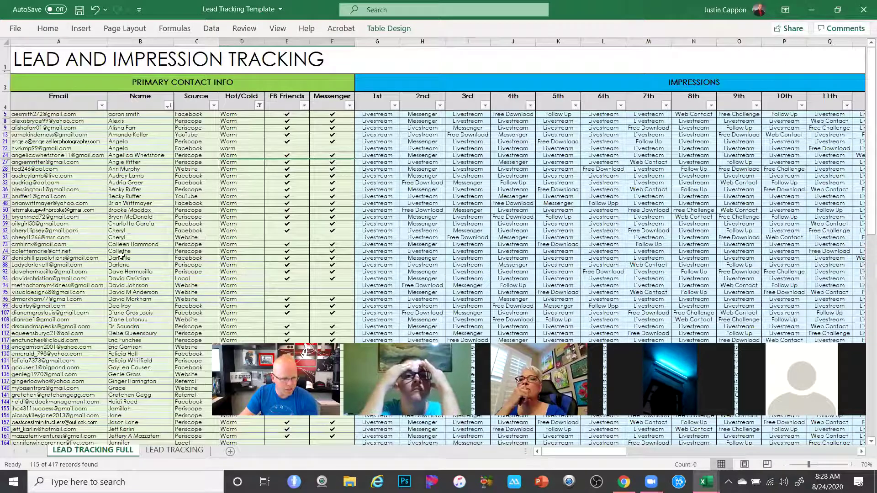
pyautogui.scroll(-4, 119, 313)
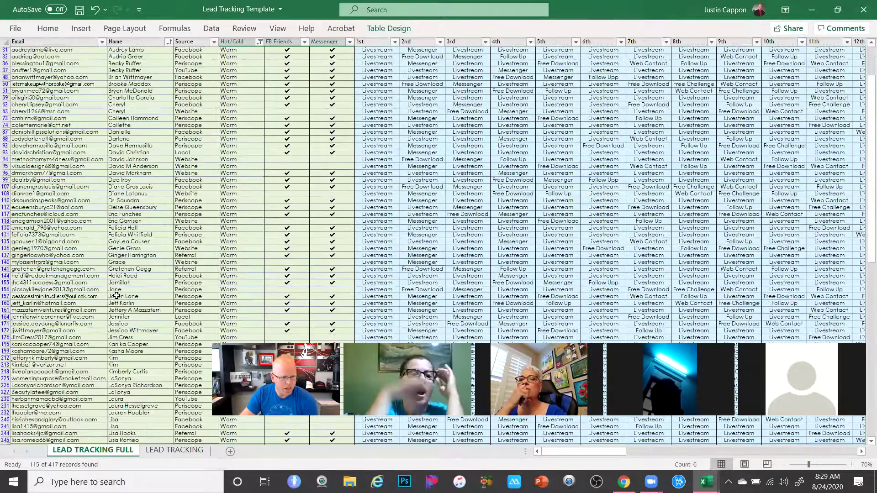
pyautogui.scroll(-1, 117, 296)
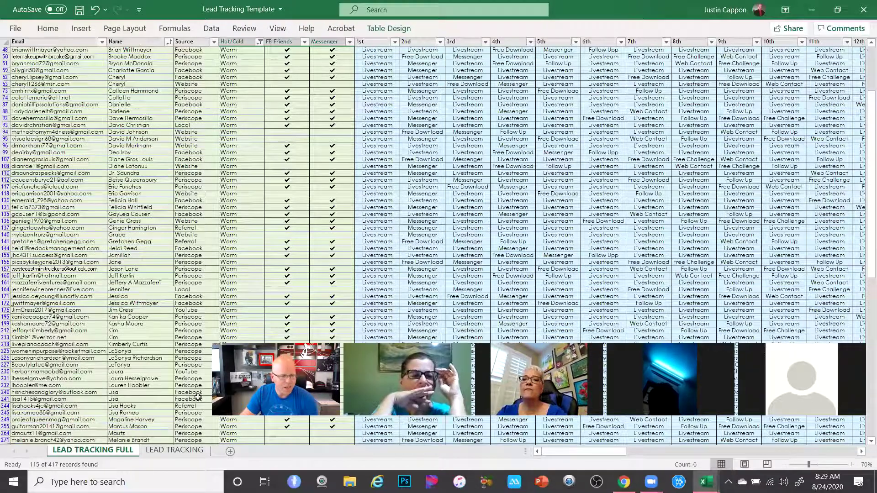
pyautogui.moveTo(115, 207); pyautogui.dragTo(857, 207)
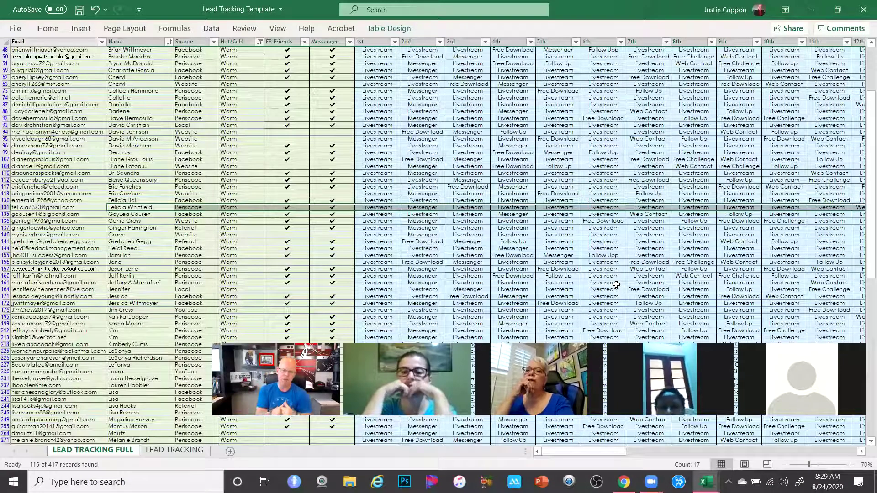
pyautogui.scroll(6, 458, 247)
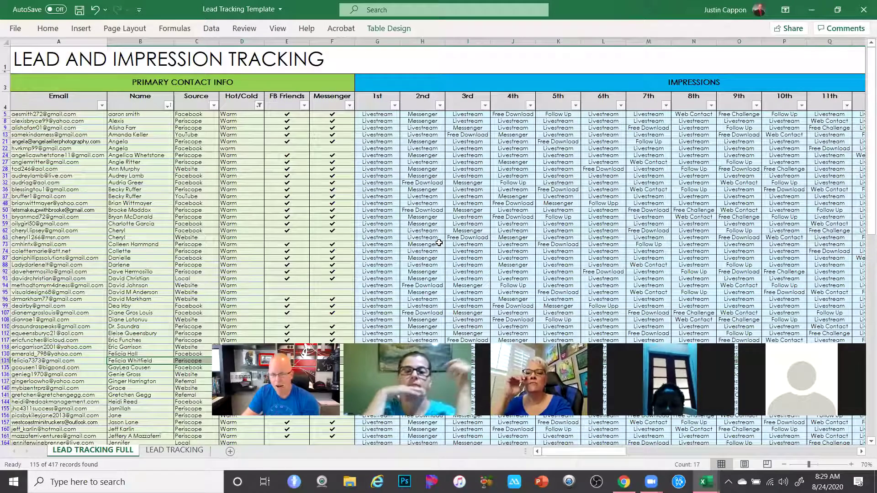
pyautogui.scroll(-1, 175, 193)
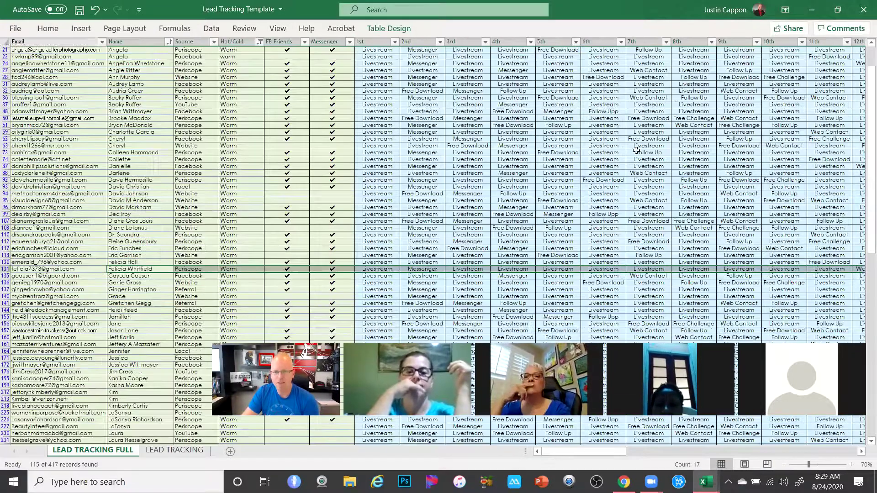
pyautogui.scroll(1, 370, 251)
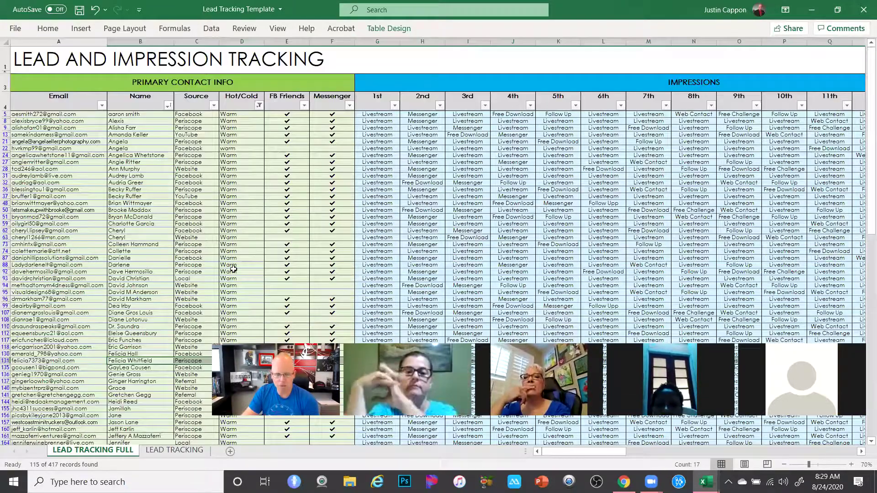
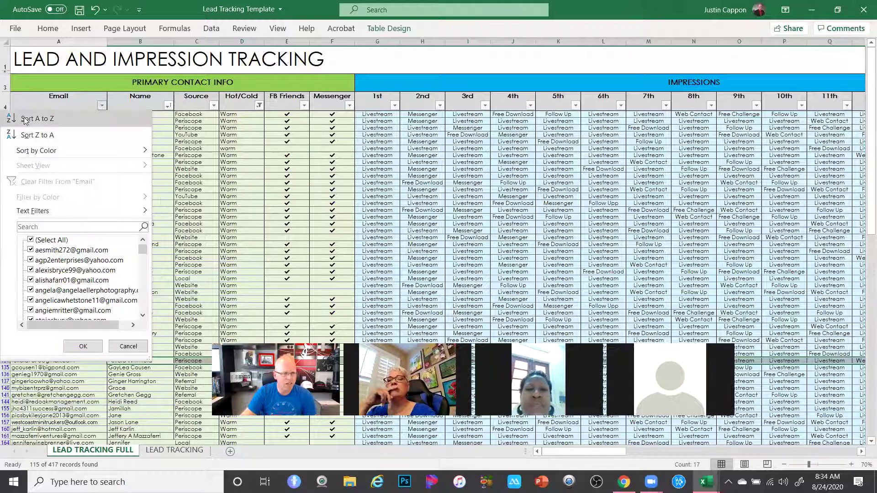
# Sort the Warm leads A to Z by Email
pyautogui.click(32, 120)
pyautogui.scroll(-3, 36, 201)
pyautogui.scroll(3, 36, 194)
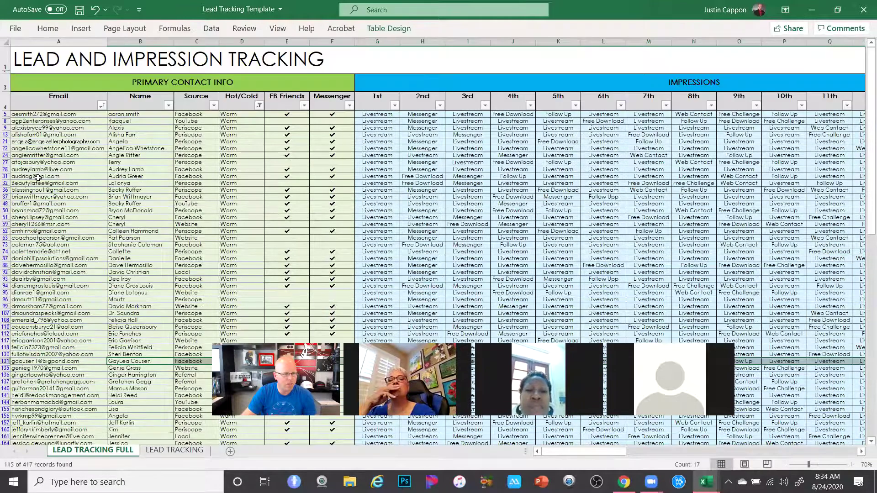
# Replace row 28's 15th impression in cell U28 with 'Email'
pyautogui.click(24, 169)
pyautogui.click(8, 168)
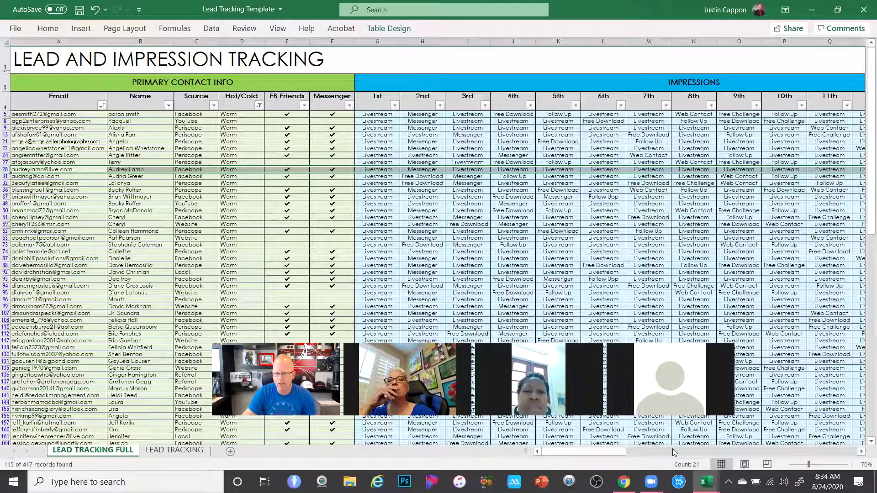
pyautogui.hotkey('ctrl', 'Right')
pyautogui.write('aDown')
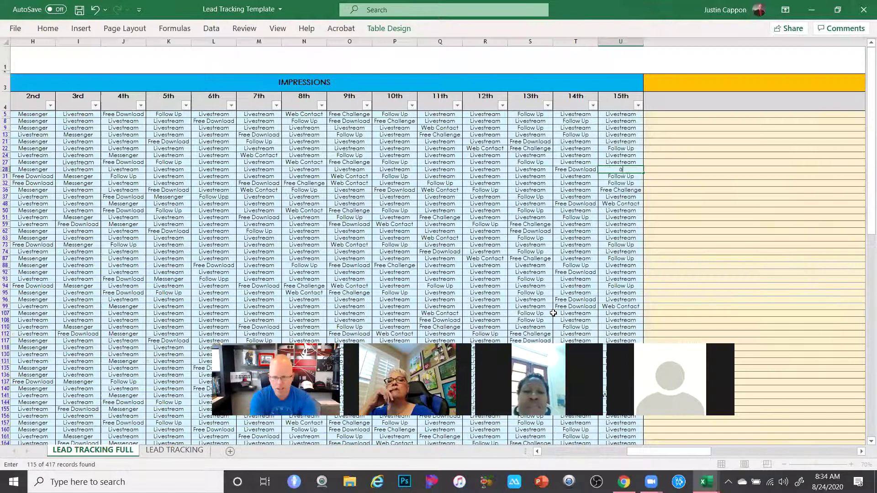
pyautogui.press('BackSpace')
pyautogui.press('BackSpace')
pyautogui.press('BackSpace')
pyautogui.write('Downlo')
pyautogui.write('oad')
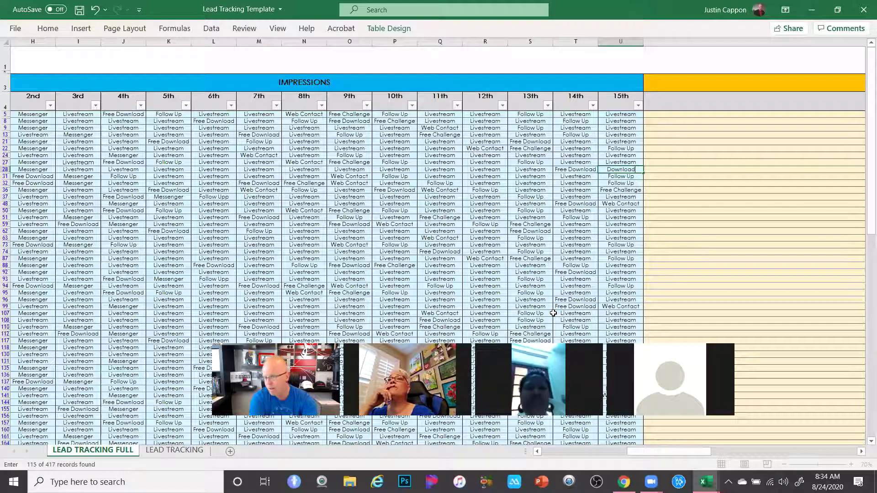
pyautogui.press('BackSpace')
pyautogui.press('BackSpace')
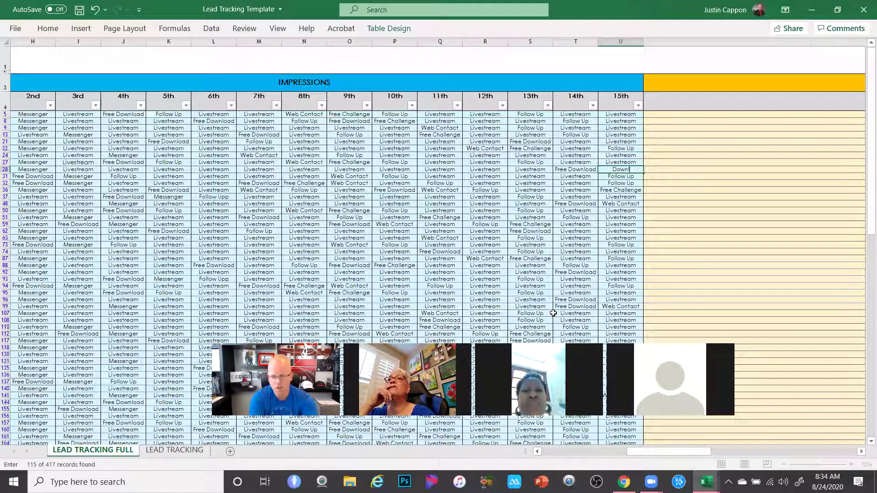
pyautogui.press('BackSpace')
pyautogui.press('BackSpace')
pyautogui.press('BackSpace')
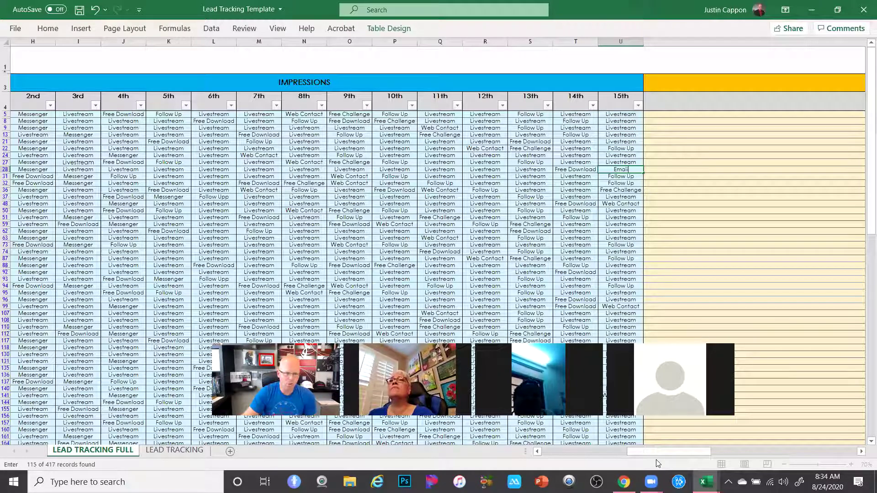
pyautogui.hscroll(6, 684, 469)
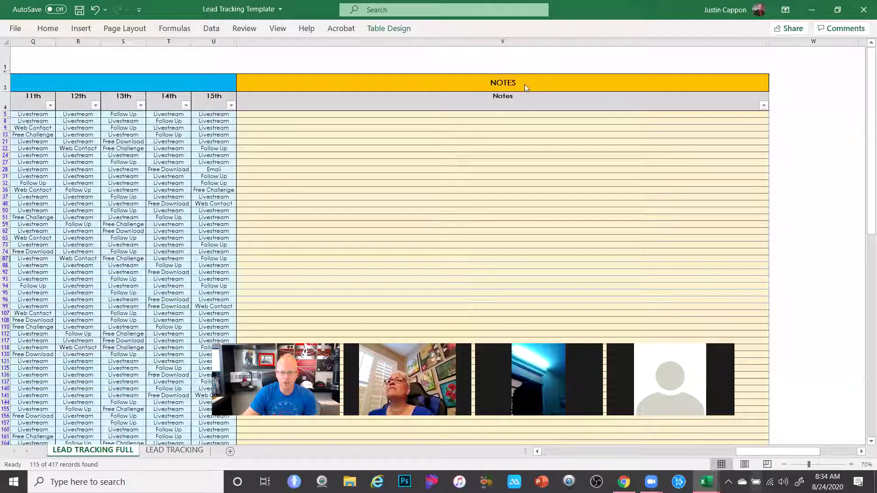
pyautogui.click(502, 97)
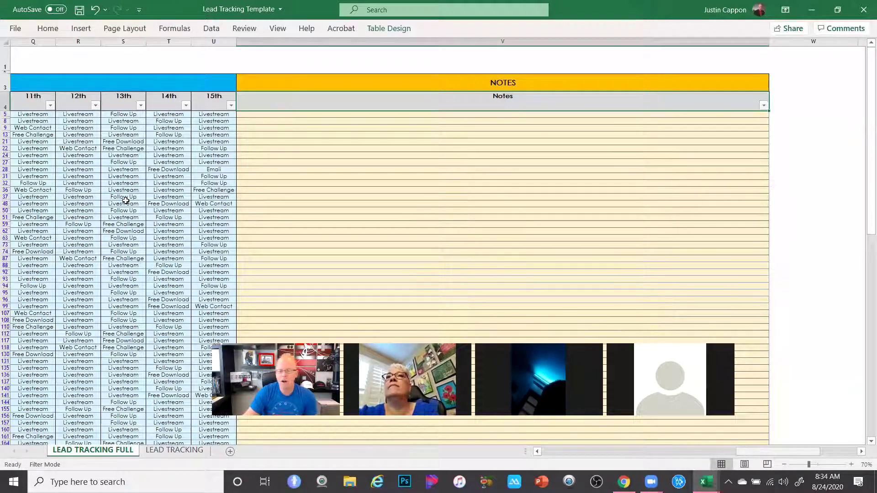
pyautogui.moveTo(776, 452); pyautogui.dragTo(378, 460)
pyautogui.scroll(-10, 54, 354)
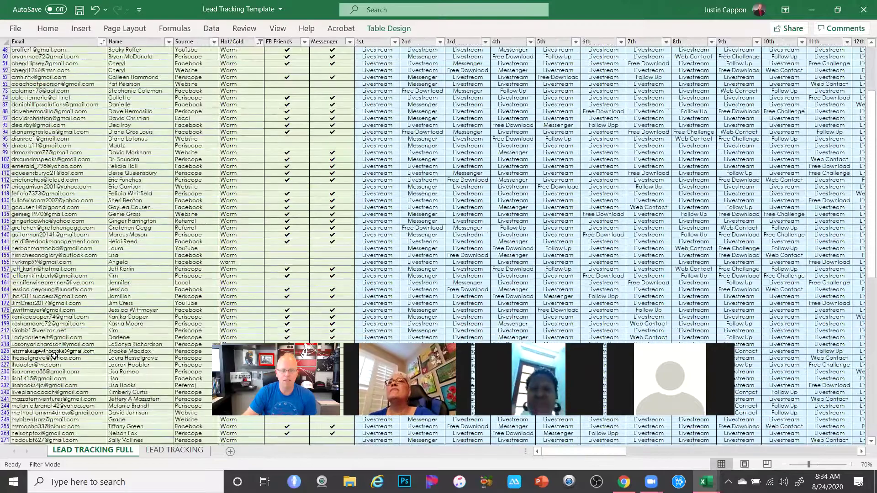
pyautogui.scroll(-6, 55, 354)
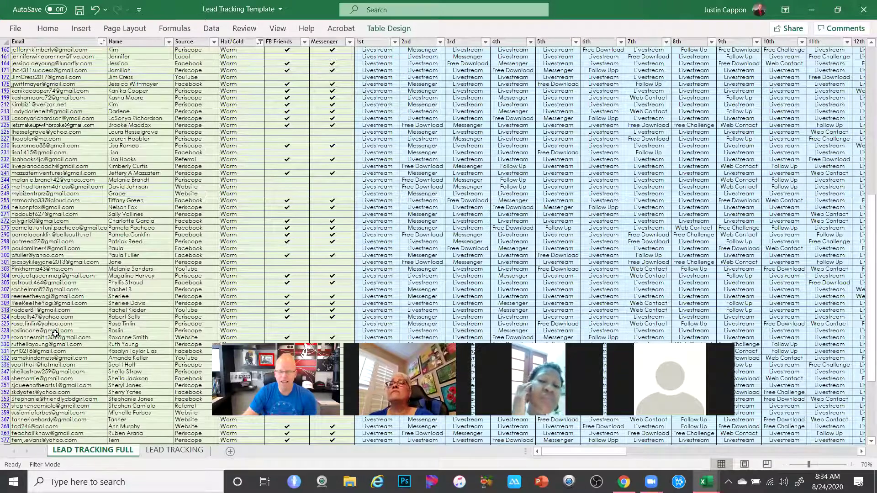
pyautogui.scroll(10, 186, 276)
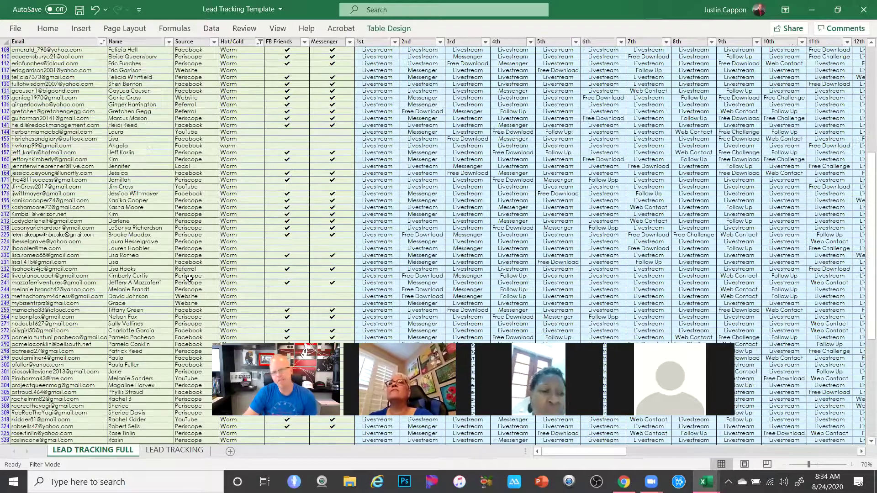
pyautogui.scroll(1, 341, 220)
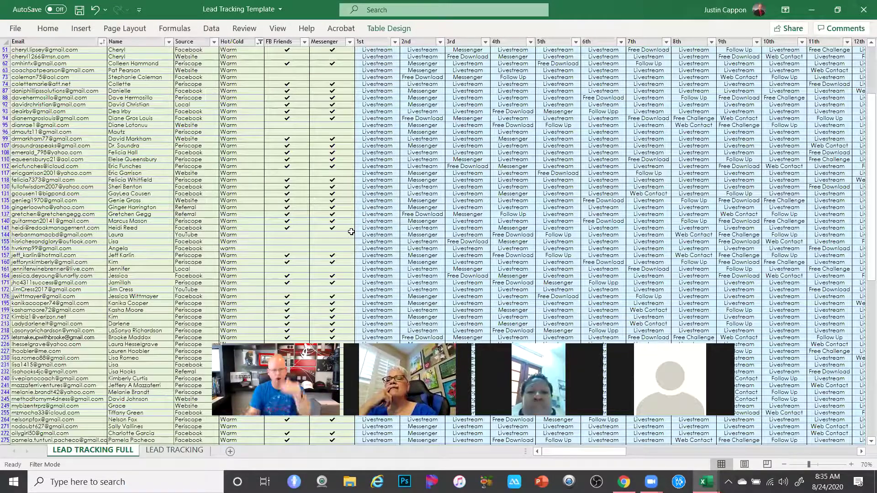
pyautogui.scroll(-4, 297, 269)
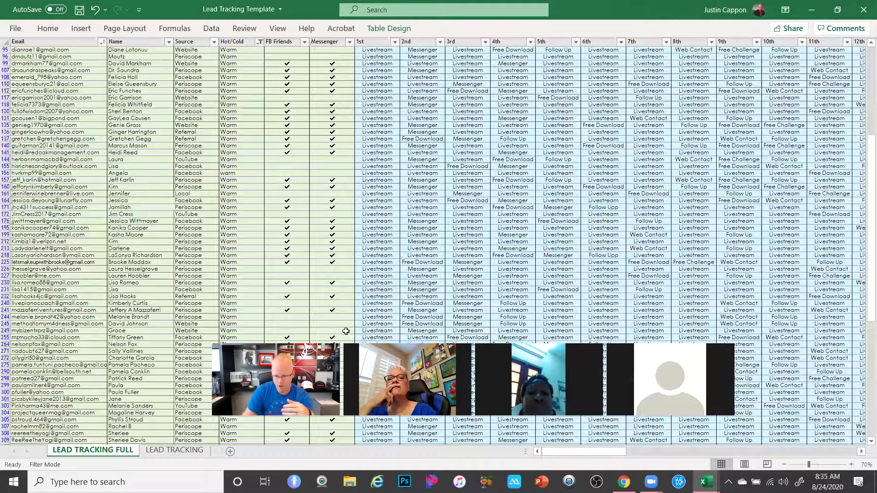
pyautogui.scroll(9, 345, 331)
pyautogui.moveTo(578, 451); pyautogui.dragTo(744, 473)
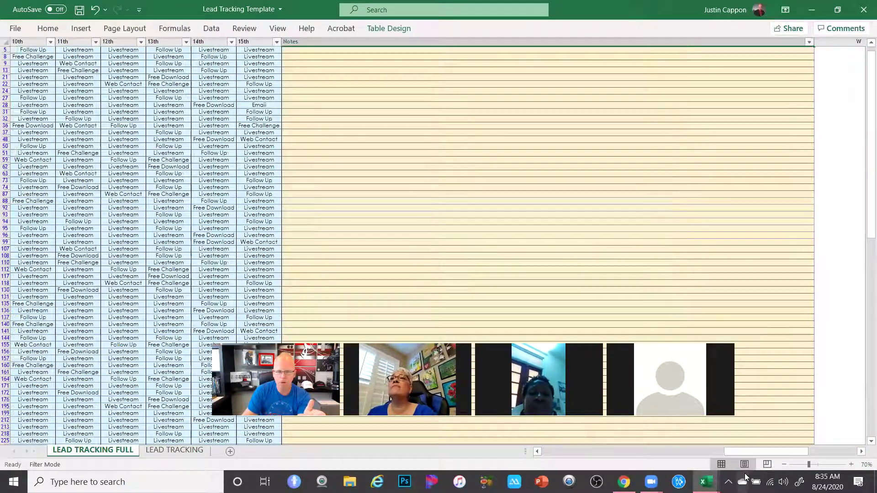
pyautogui.scroll(2, 480, 119)
pyautogui.click(481, 121)
pyautogui.click(484, 141)
pyautogui.click(487, 156)
pyautogui.click(491, 183)
pyautogui.click(493, 200)
pyautogui.click(492, 210)
pyautogui.click(486, 258)
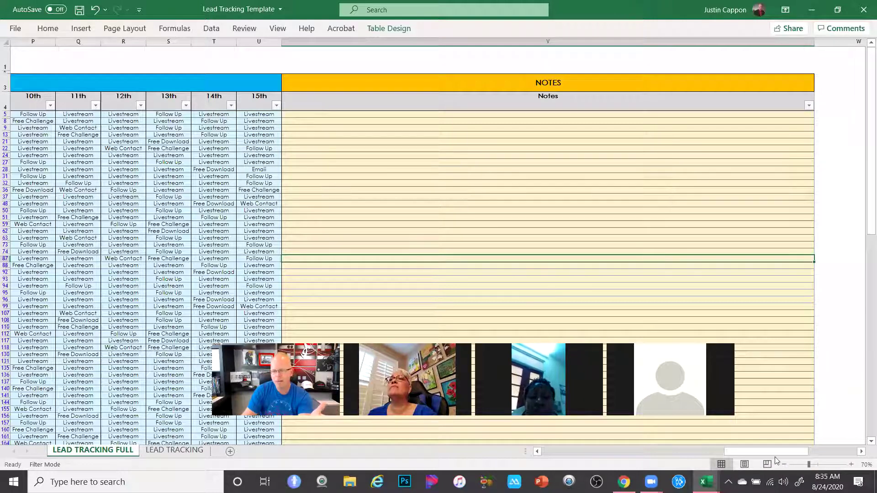
pyautogui.moveTo(759, 452); pyautogui.dragTo(520, 459)
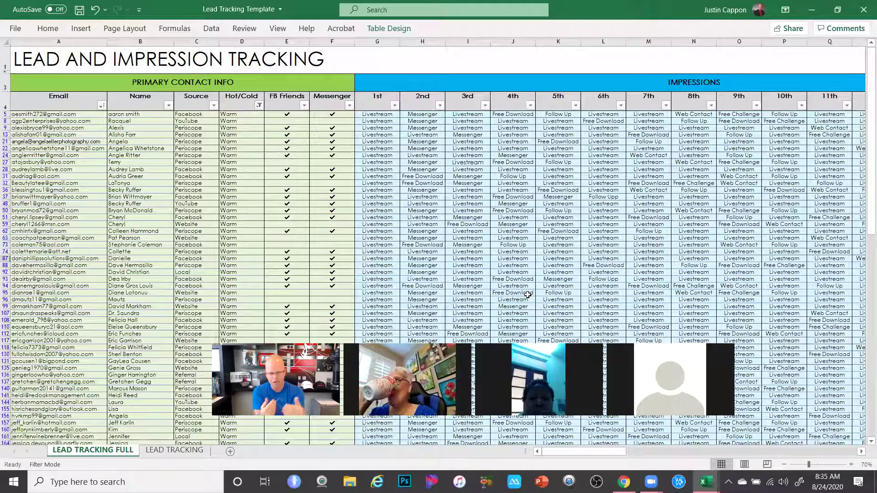
# Write a note in cell V87 saying the lead is interested in starting her own blog
pyautogui.moveTo(553, 451); pyautogui.dragTo(633, 460)
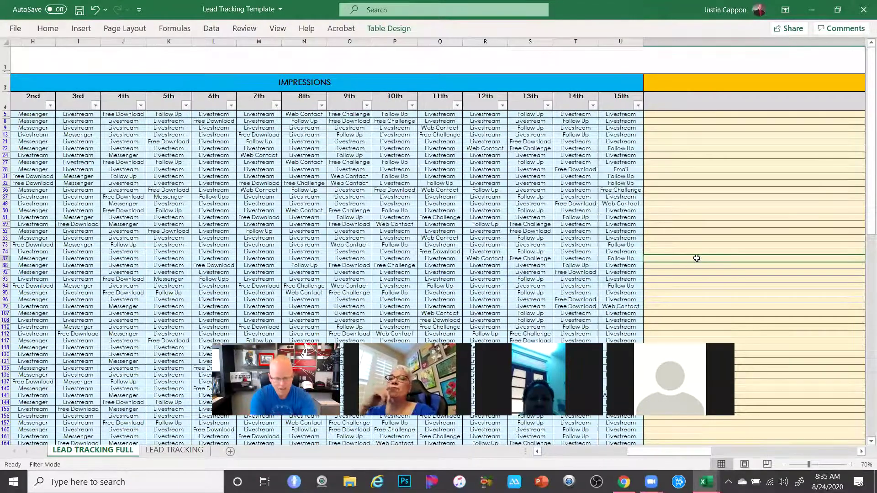
pyautogui.click(696, 258)
pyautogui.write('Dian')
pyautogui.write('e is really ins')
pyautogui.write('eresting i')
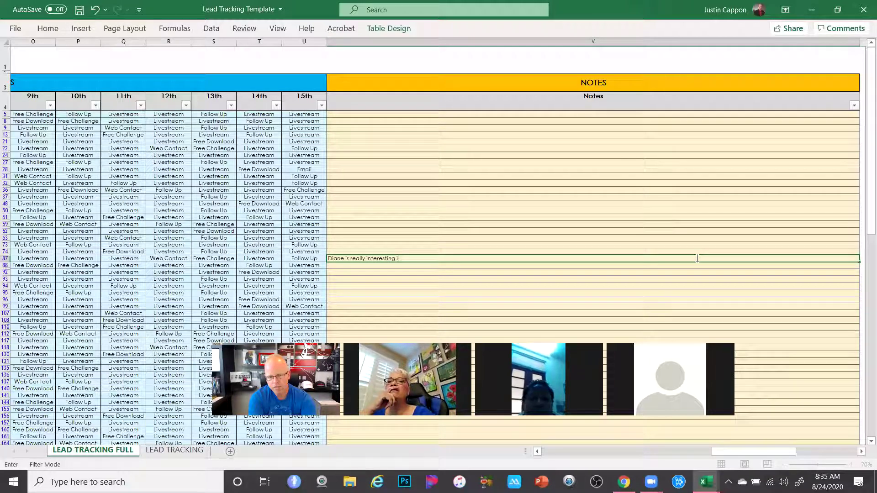
pyautogui.write('n starting her own blog.')
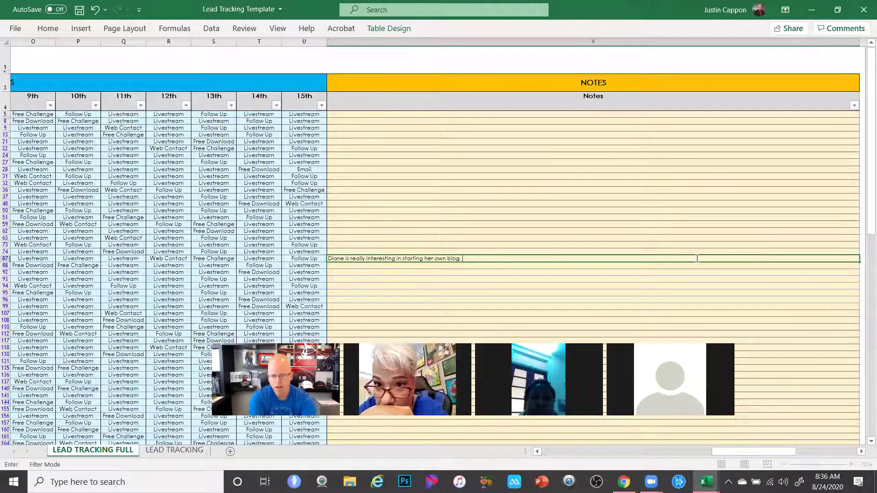
pyautogui.write('  A bit new')
pyautogui.press('BackSpace')
pyautogui.write('vous but she had a ton')
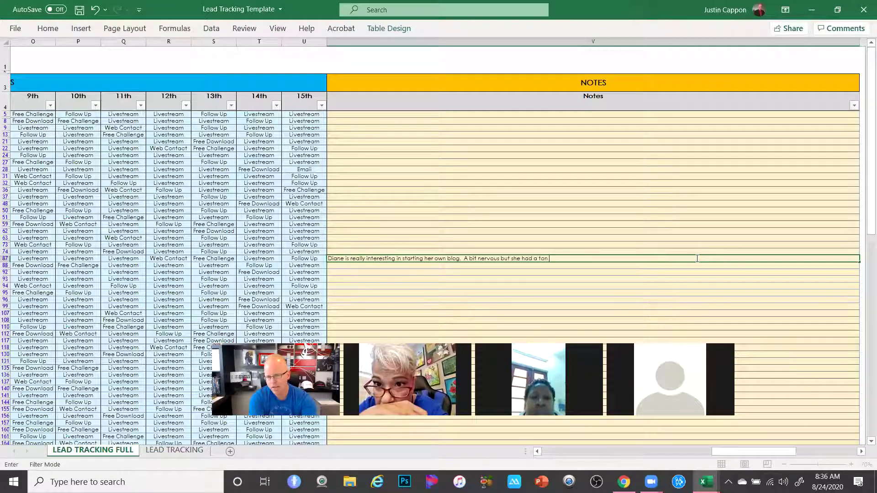
pyautogui.write('. Check out her fb posts')
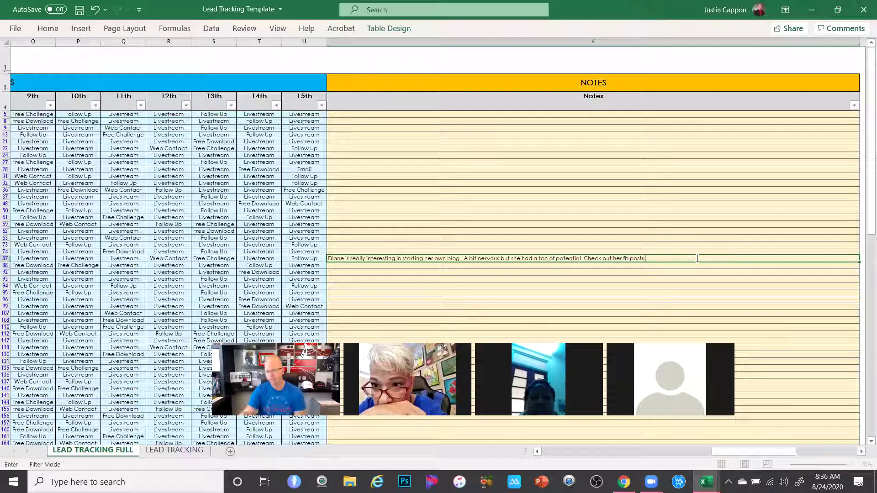
pyautogui.press('Return')
pyautogui.click(544, 259)
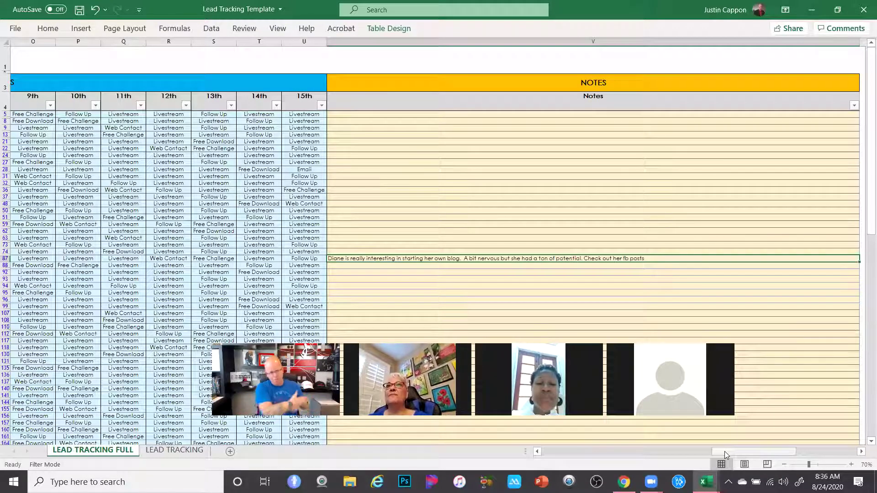
# Sort the Warm leads A to Z by Name
pyautogui.moveTo(724, 451); pyautogui.dragTo(296, 453)
pyautogui.click(168, 105)
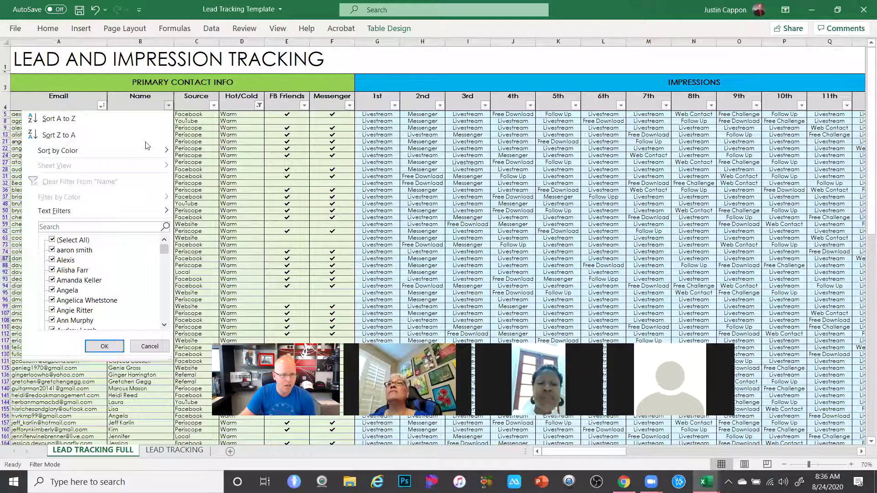
pyautogui.click(60, 120)
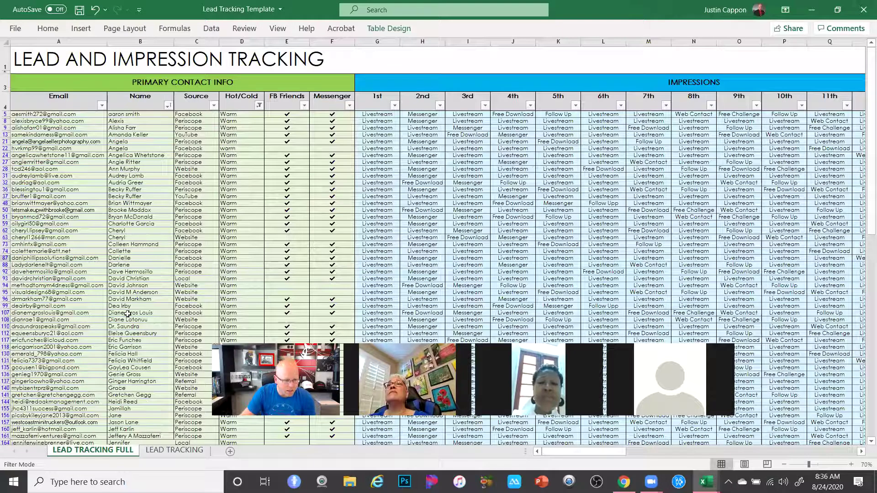
# Find the noted lead, now in row 107, and check her Notes cell
pyautogui.click(46, 321)
pyautogui.click(6, 312)
pyautogui.moveTo(599, 452); pyautogui.dragTo(702, 443)
pyautogui.click(605, 250)
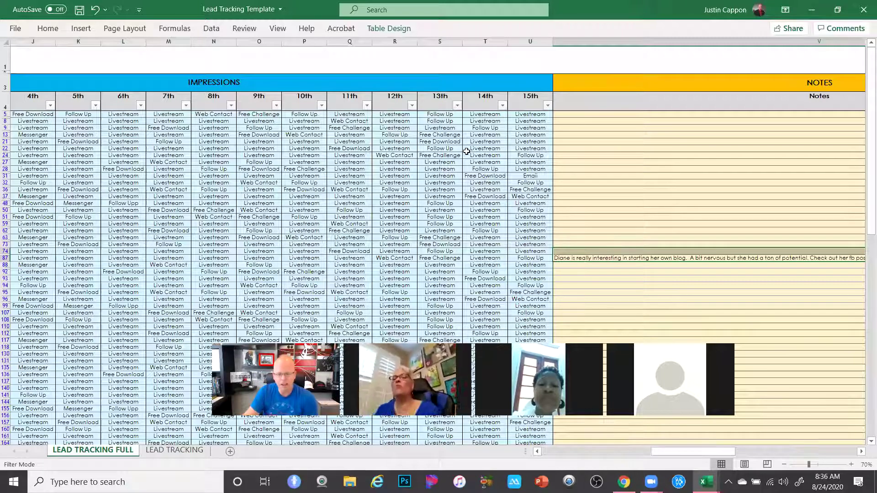
pyautogui.moveTo(676, 452); pyautogui.dragTo(420, 444)
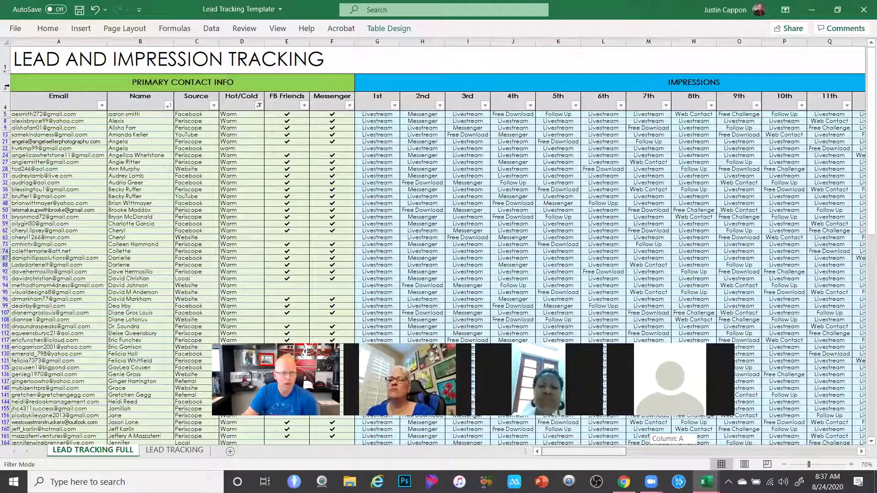
# Sort the Warm leads A to Z by Source, then review the Facebook-to-YouTube groupings
pyautogui.click(54, 97)
pyautogui.click(136, 109)
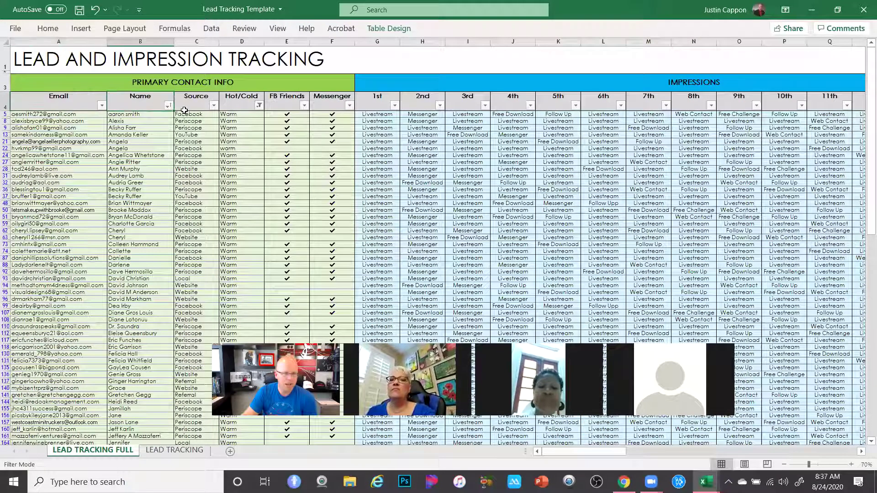
pyautogui.click(213, 106)
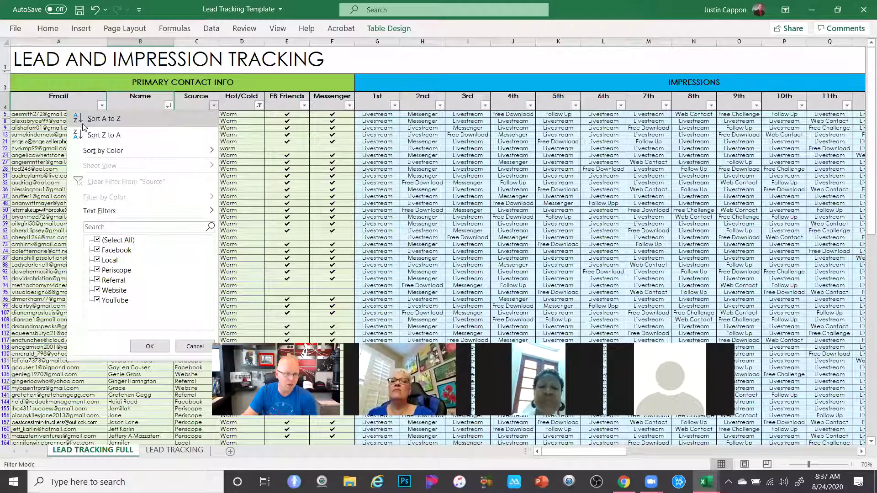
pyautogui.click(103, 131)
pyautogui.scroll(-3, 195, 274)
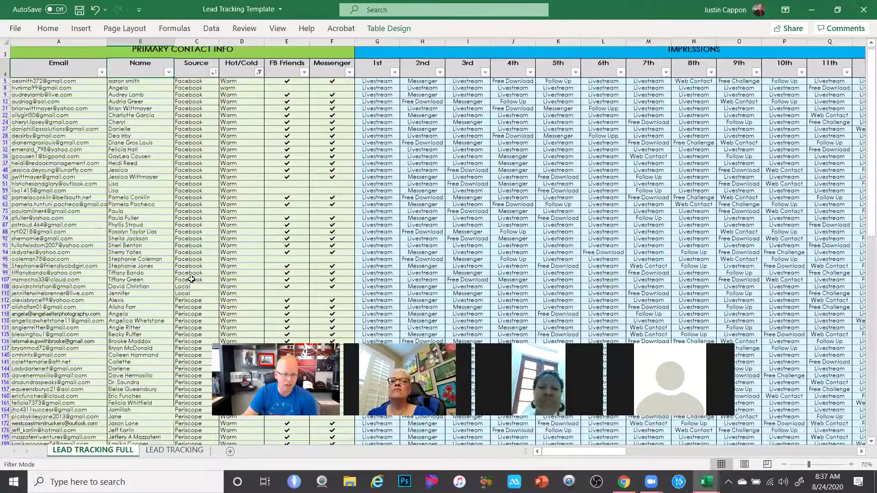
pyautogui.scroll(-20, 174, 300)
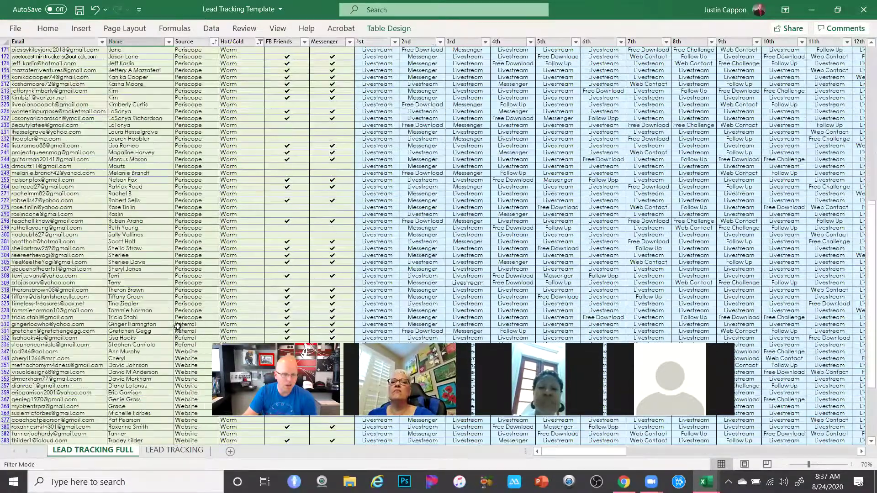
pyautogui.scroll(20, 178, 328)
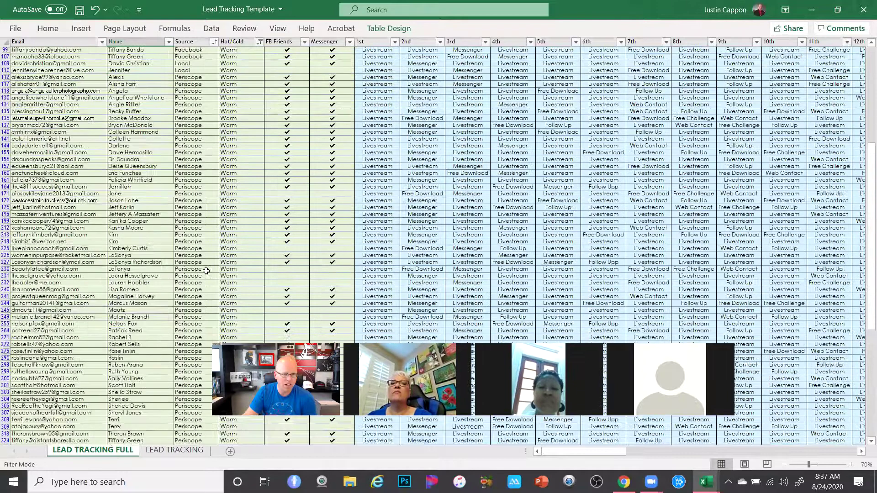
pyautogui.scroll(1, 260, 143)
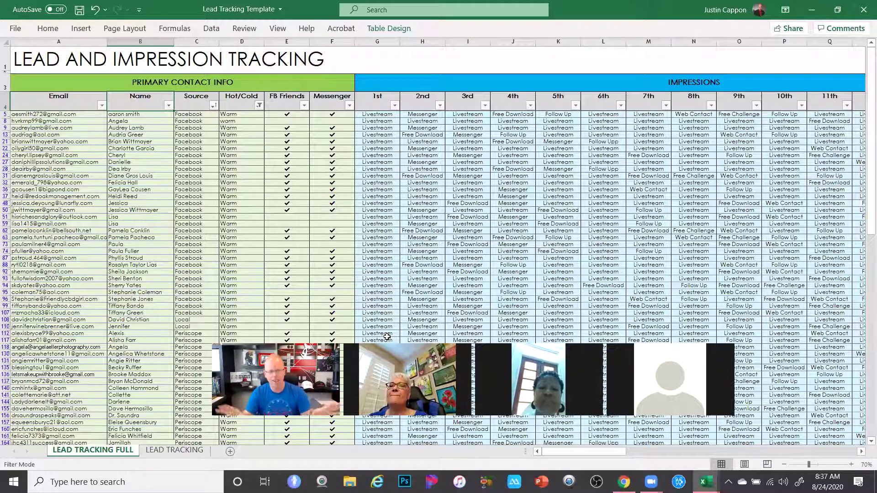
pyautogui.click(303, 106)
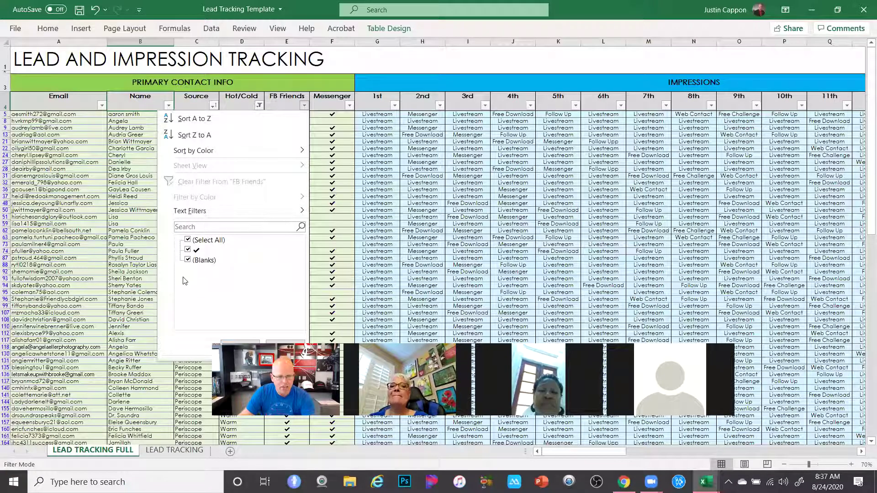
pyautogui.click(188, 260)
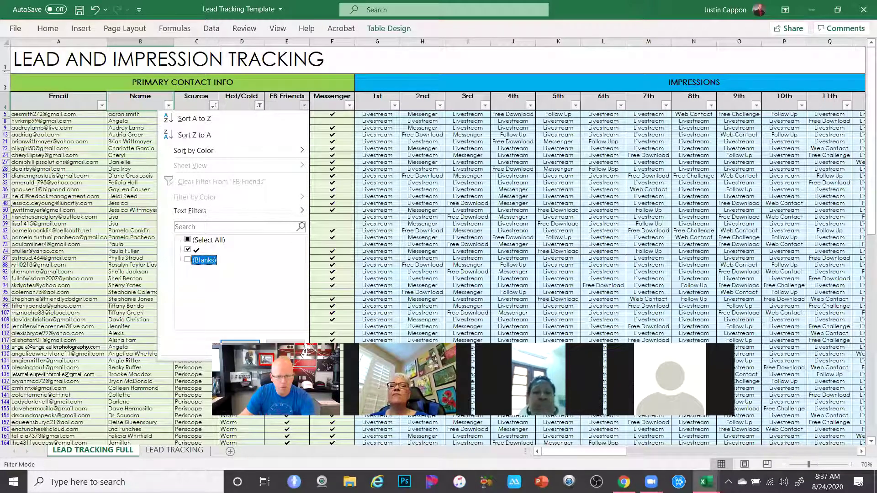
pyautogui.click(188, 240)
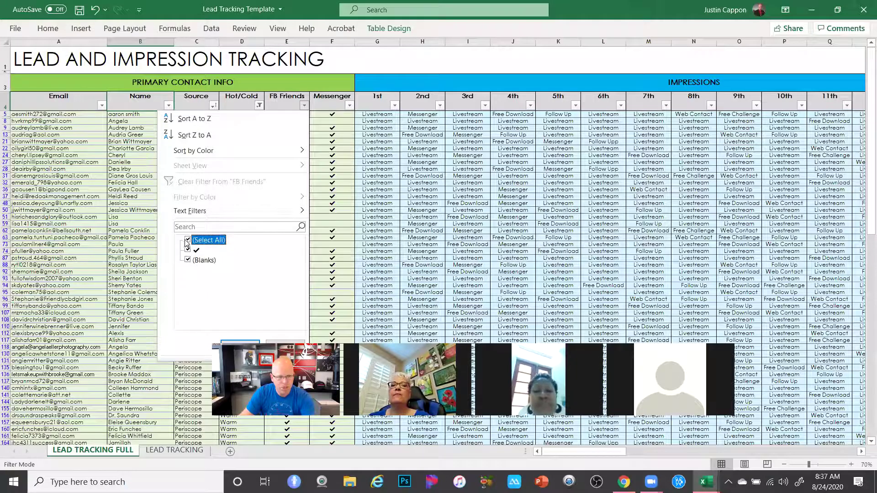
pyautogui.click(187, 260)
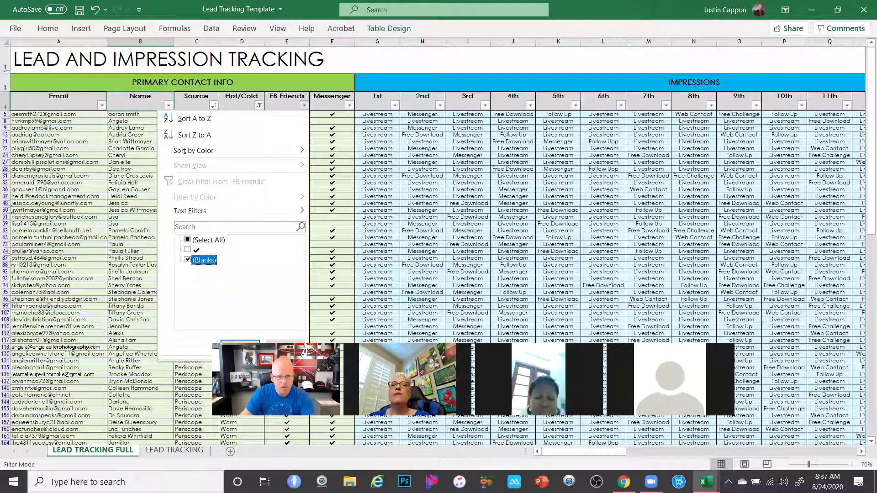
pyautogui.press('Return')
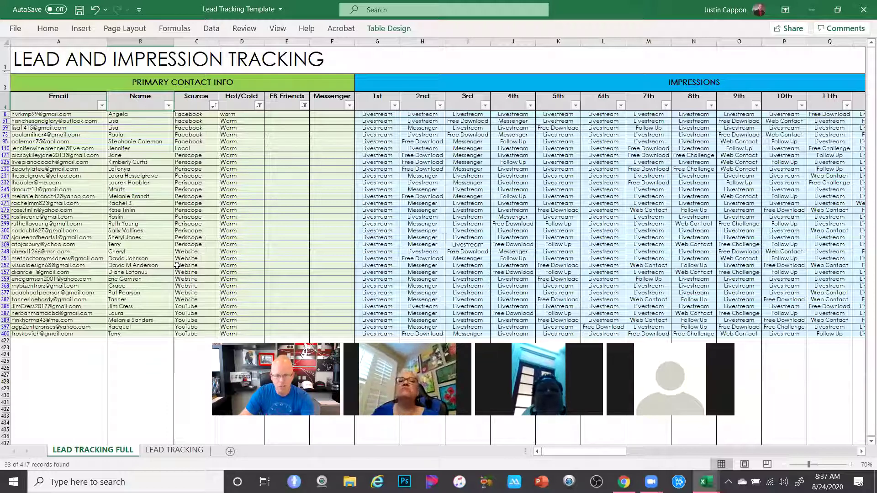
pyautogui.click(304, 106)
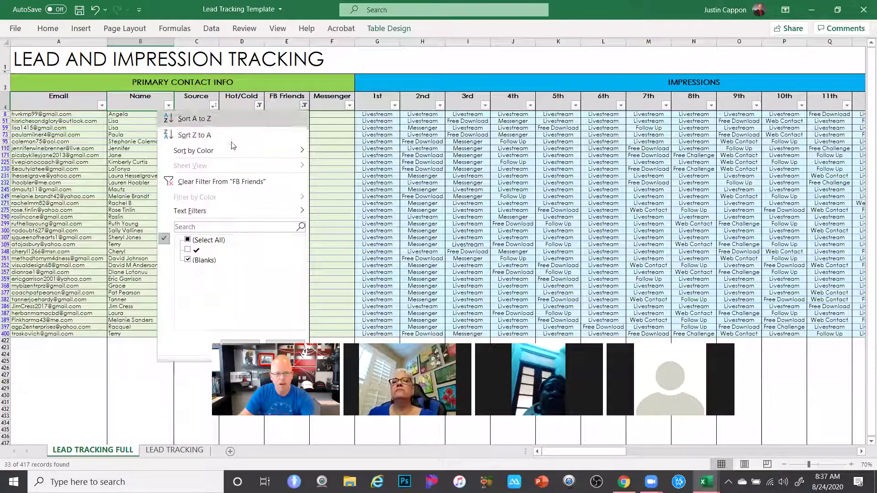
pyautogui.click(188, 239)
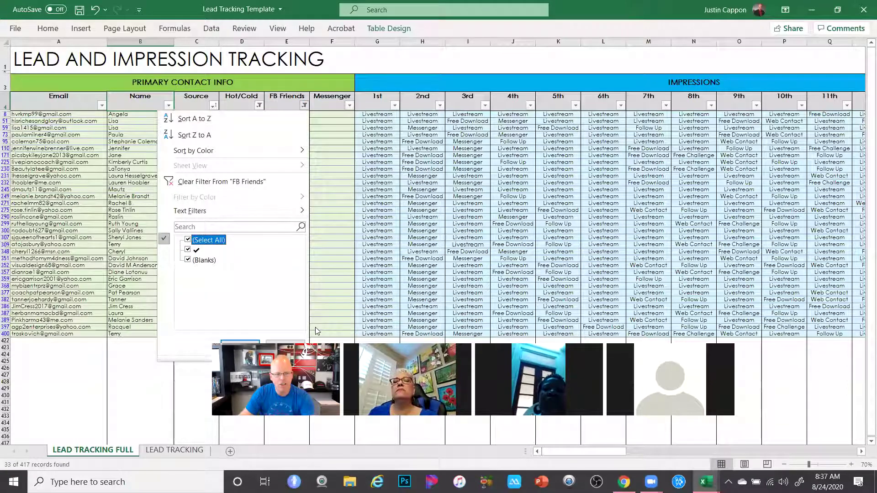
pyautogui.click(243, 341)
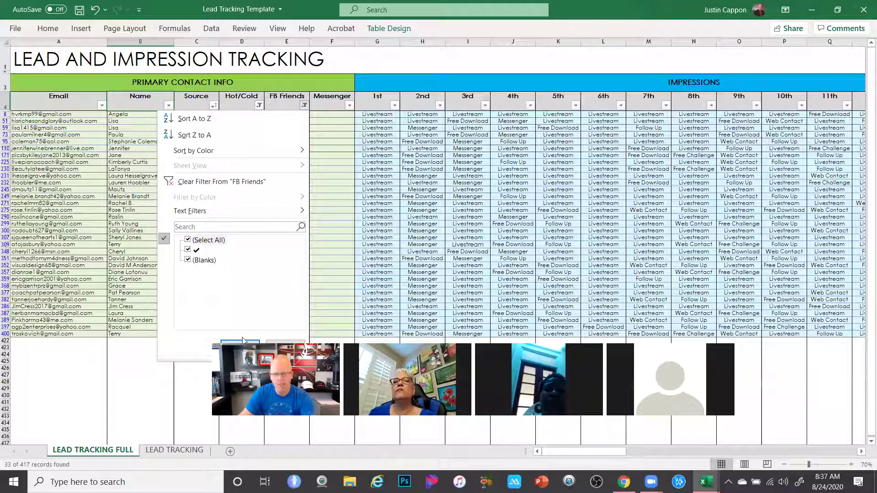
pyautogui.click(243, 341)
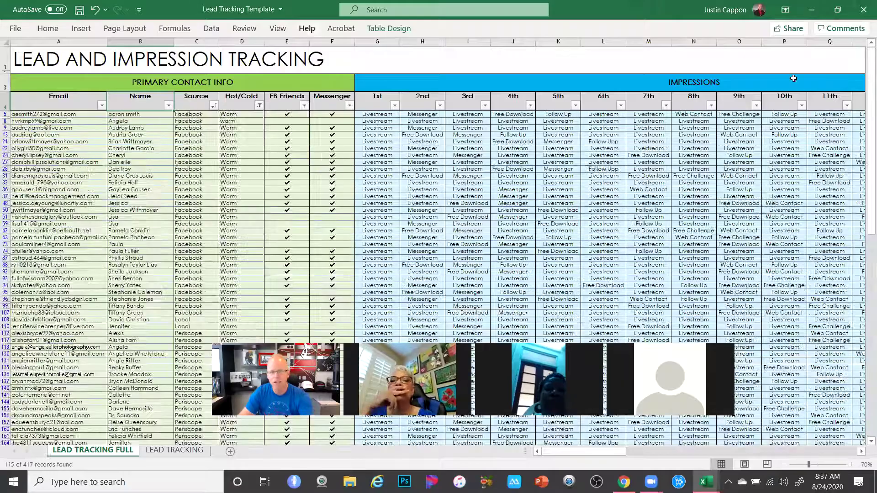